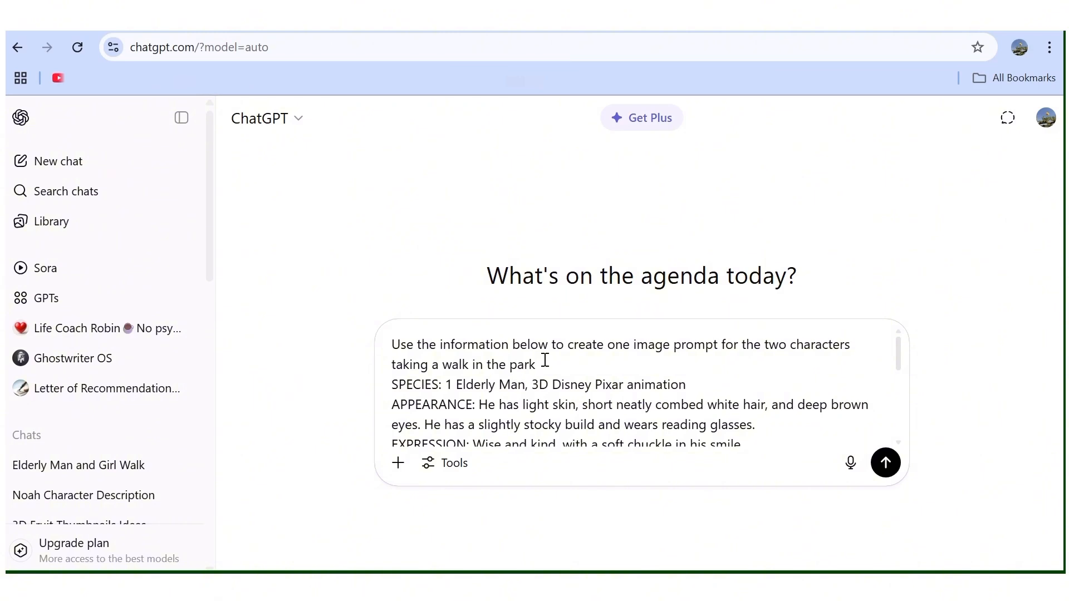
# Separate the park-walk instruction from the character details with a blank line, review the whole request and send it.
pyautogui.hotkey('shift', 'Return')
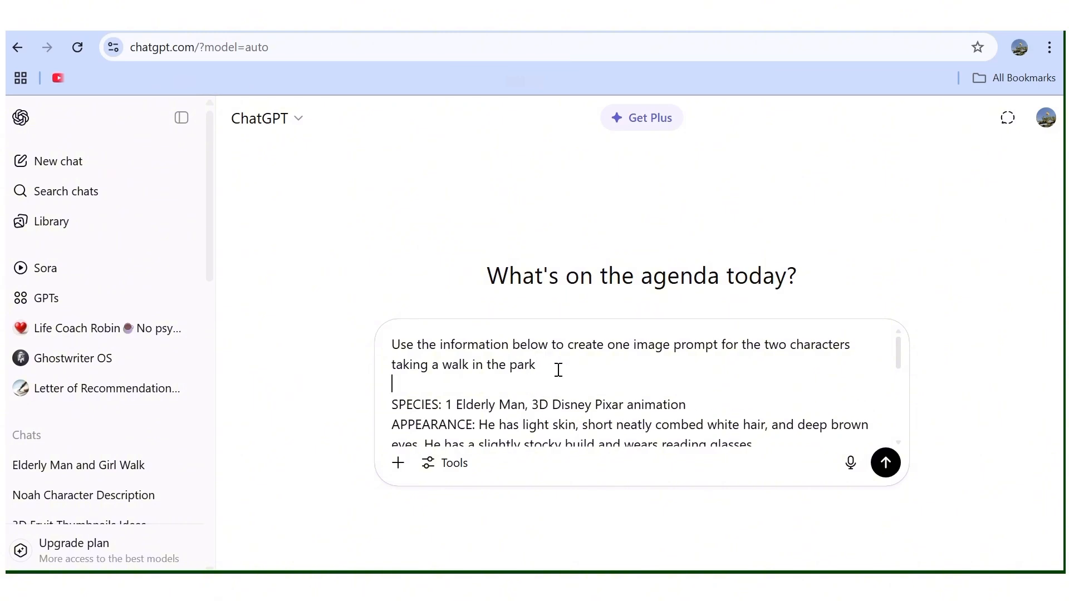
pyautogui.moveTo(556, 377); pyautogui.dragTo(383, 331)
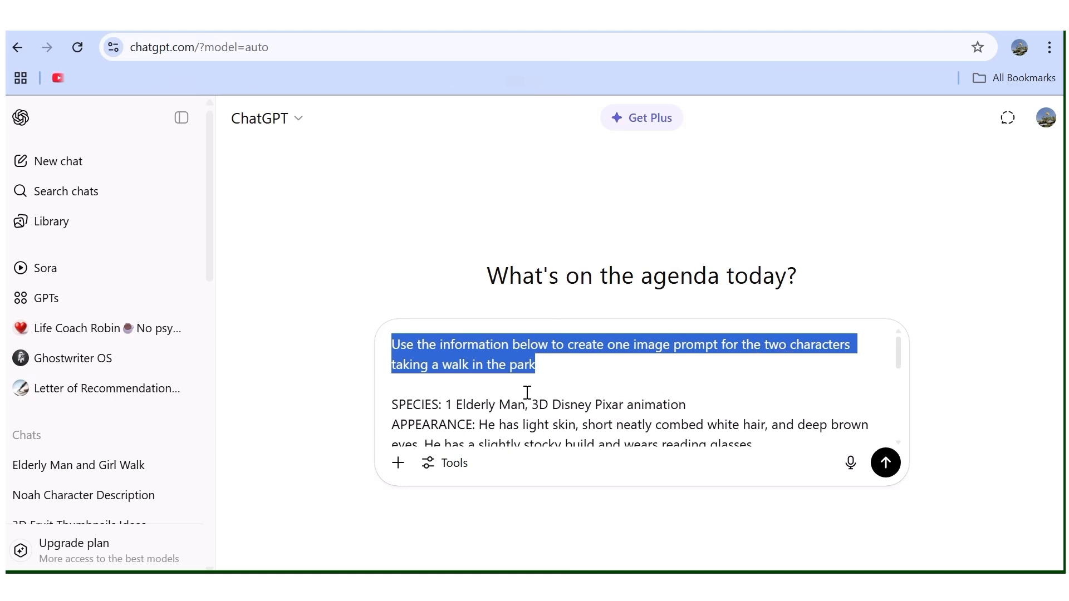
pyautogui.click(622, 363)
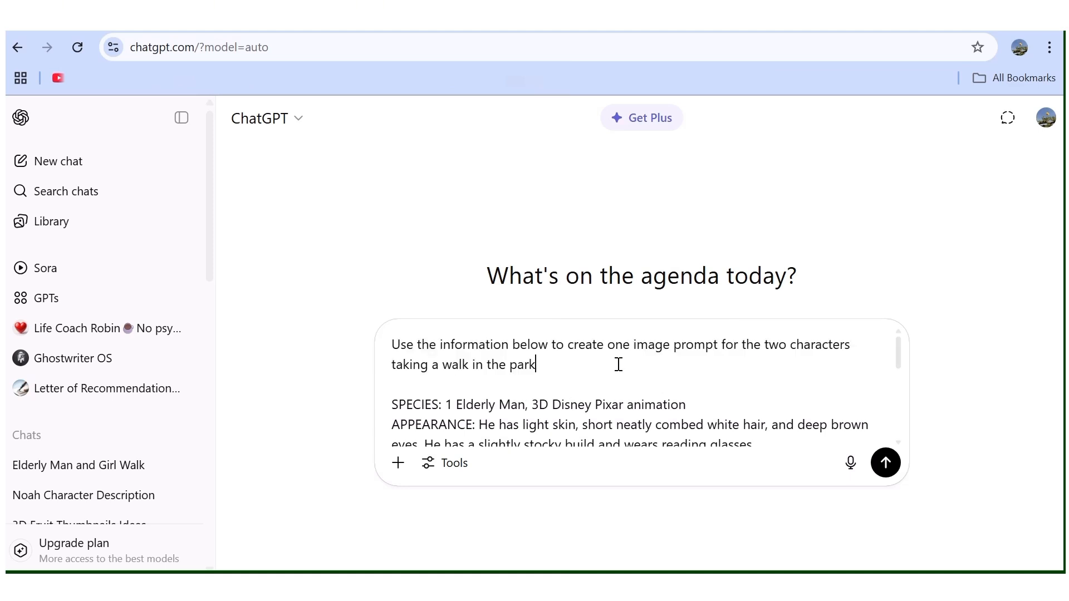
pyautogui.scroll(-2, 618, 363)
pyautogui.scroll(2, 618, 363)
pyautogui.scroll(-3, 600, 404)
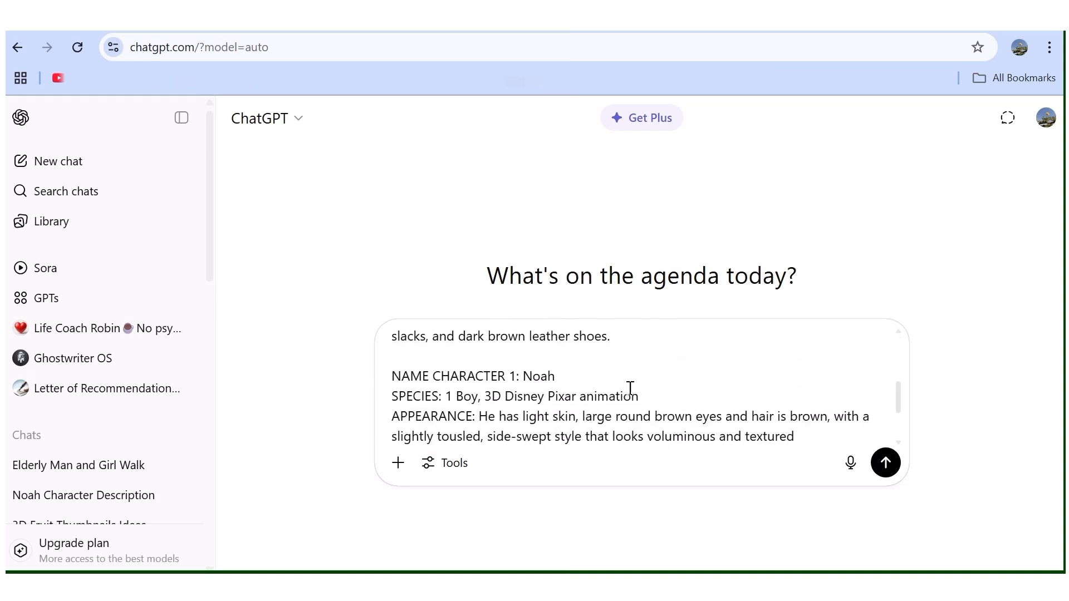
pyautogui.scroll(-2, 630, 388)
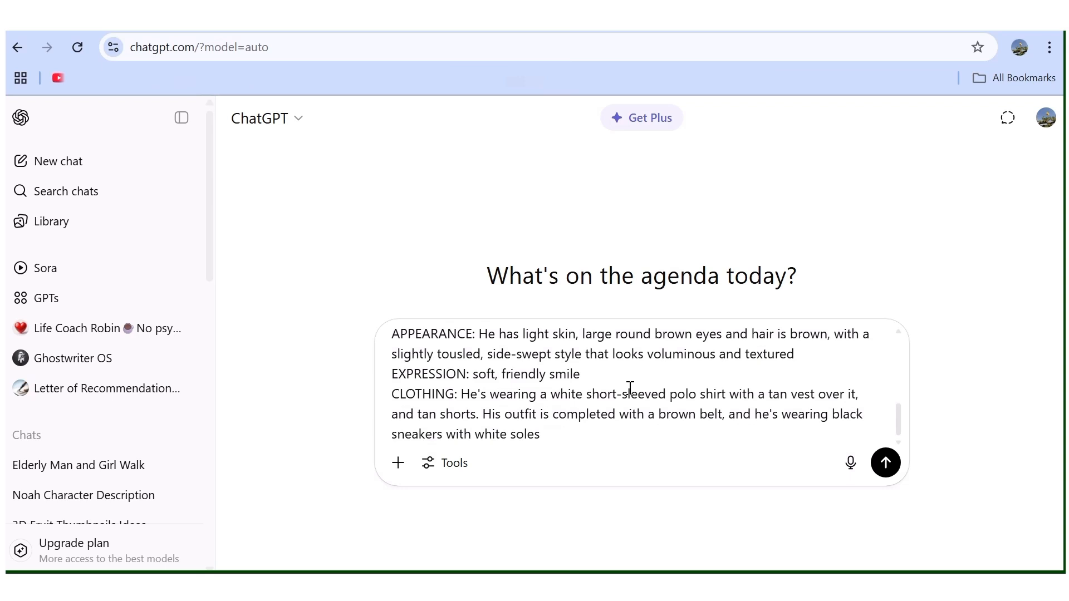
pyautogui.click(886, 463)
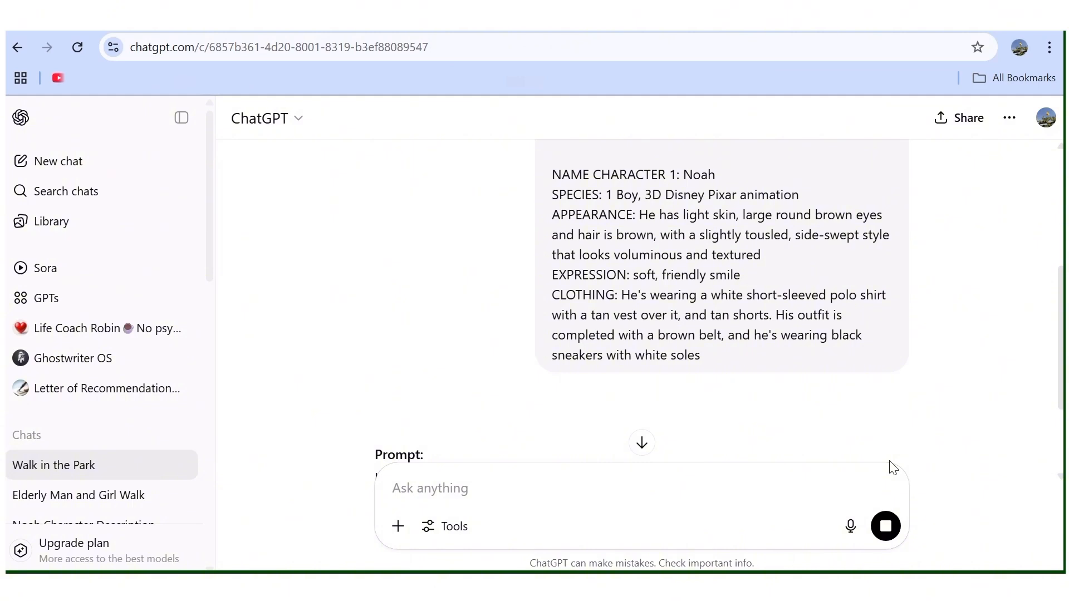
# Copy the generated 3D Disney Pixar park scene prompt and paste it into the image prompt in Leonardo.Ai.
pyautogui.scroll(-3, 757, 310)
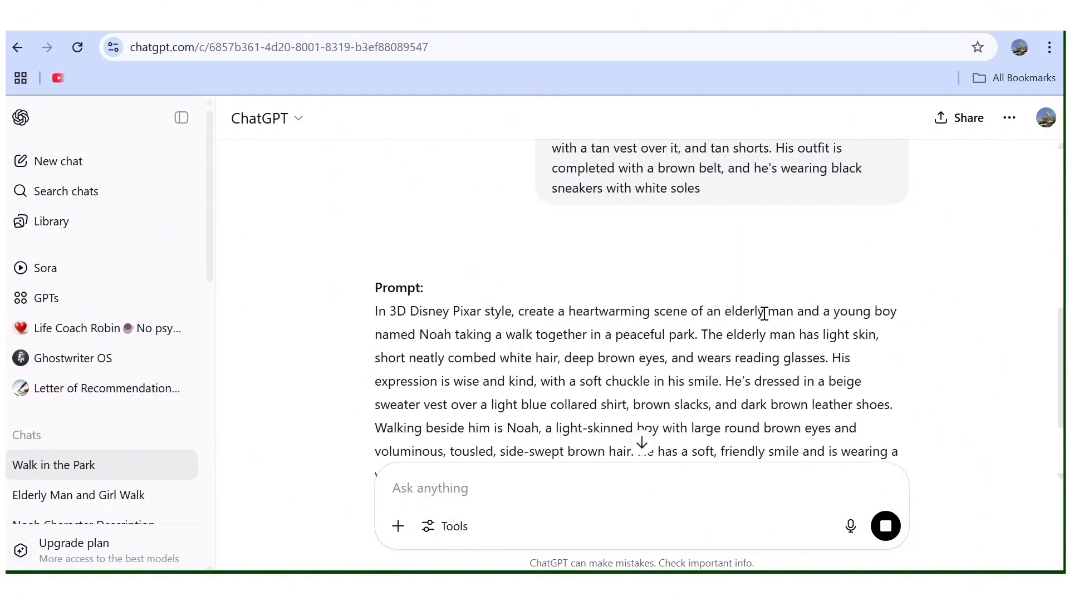
pyautogui.scroll(-3, 764, 313)
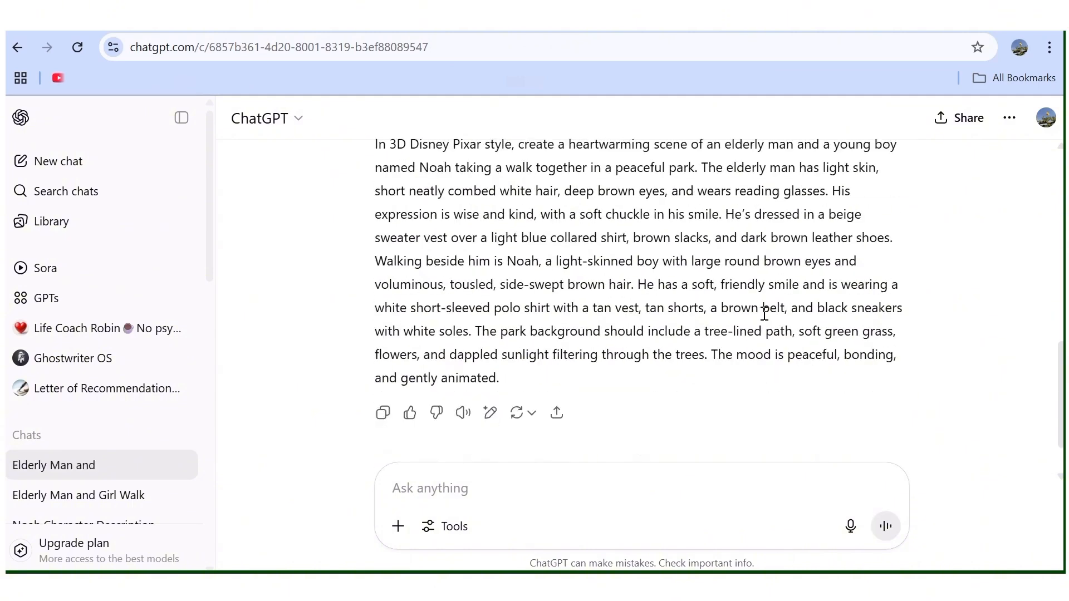
pyautogui.scroll(2, 764, 314)
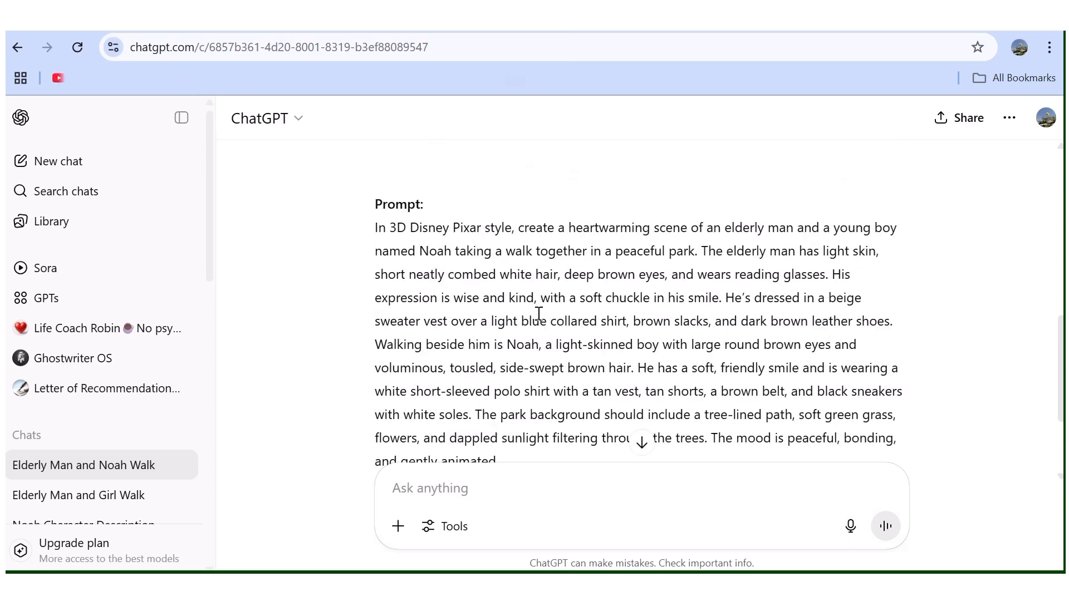
pyautogui.scroll(-2, 532, 344)
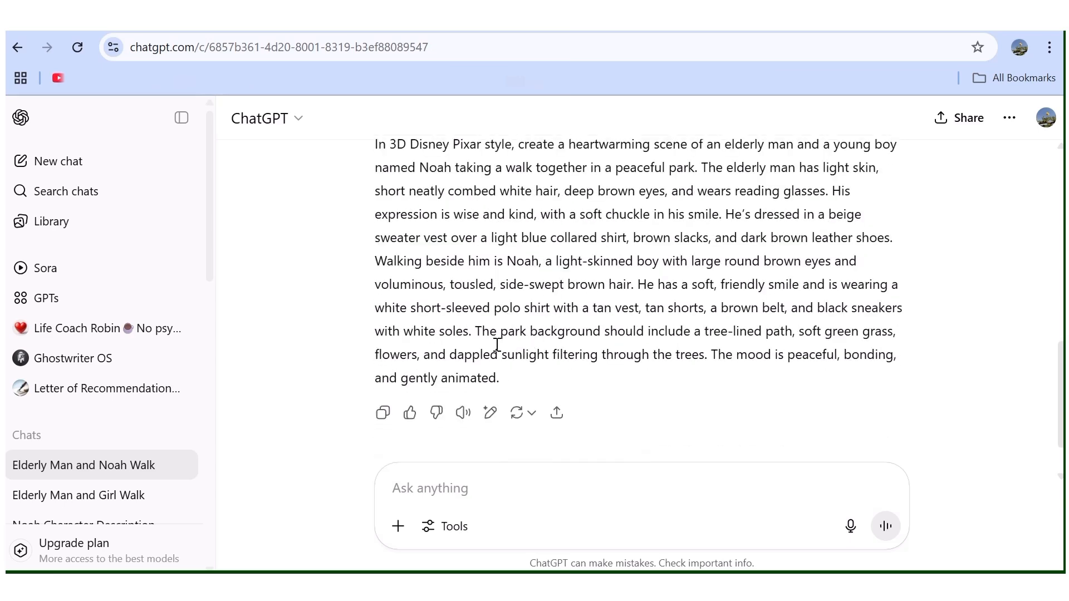
pyautogui.moveTo(500, 380); pyautogui.dragTo(368, 158)
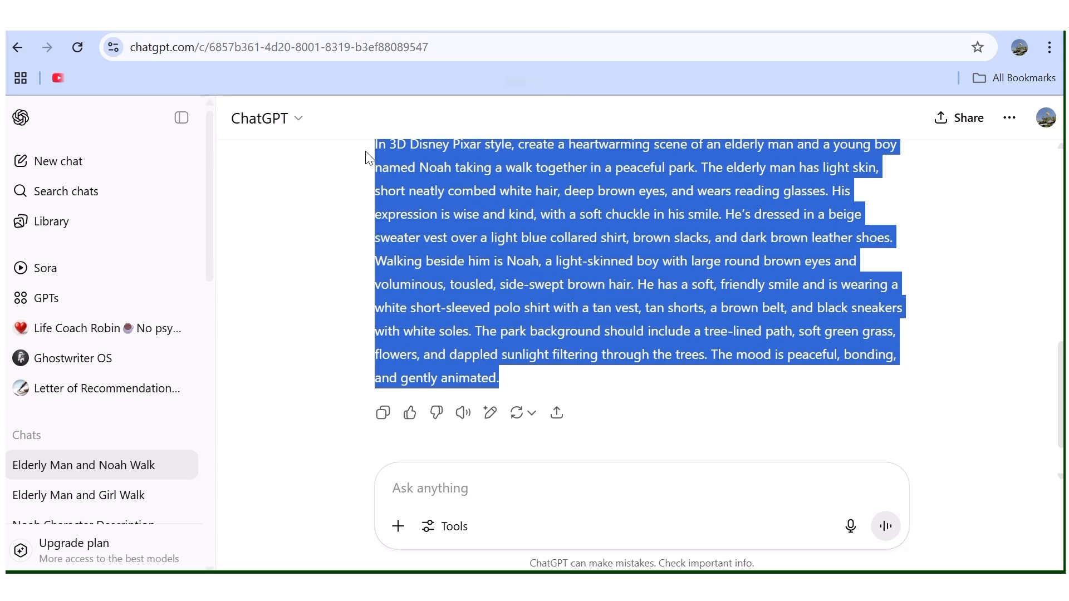
pyautogui.rightClick(657, 253)
pyautogui.click(711, 282)
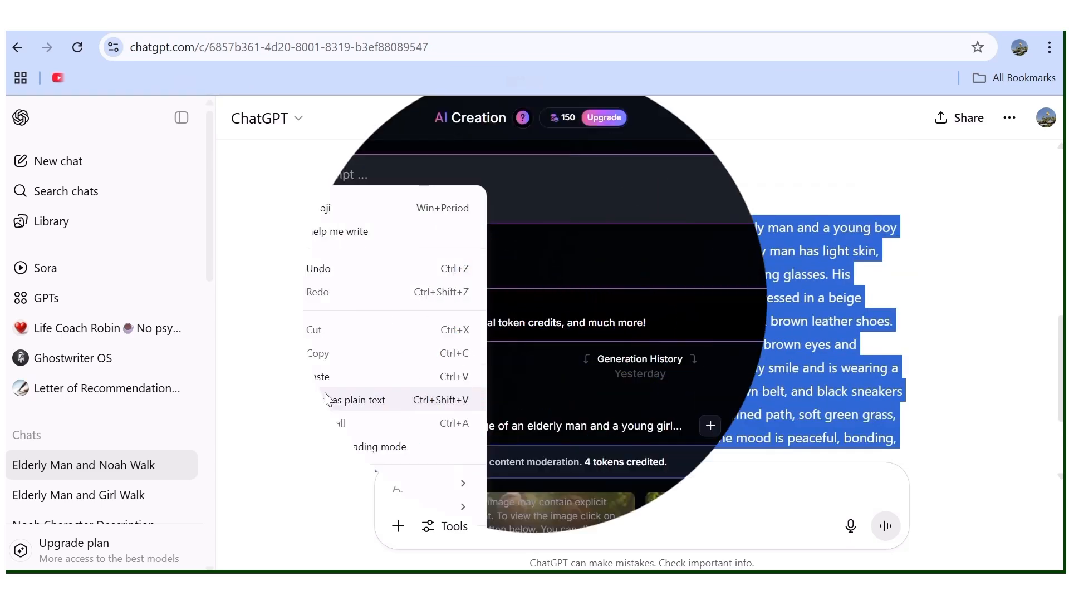
pyautogui.click(337, 397)
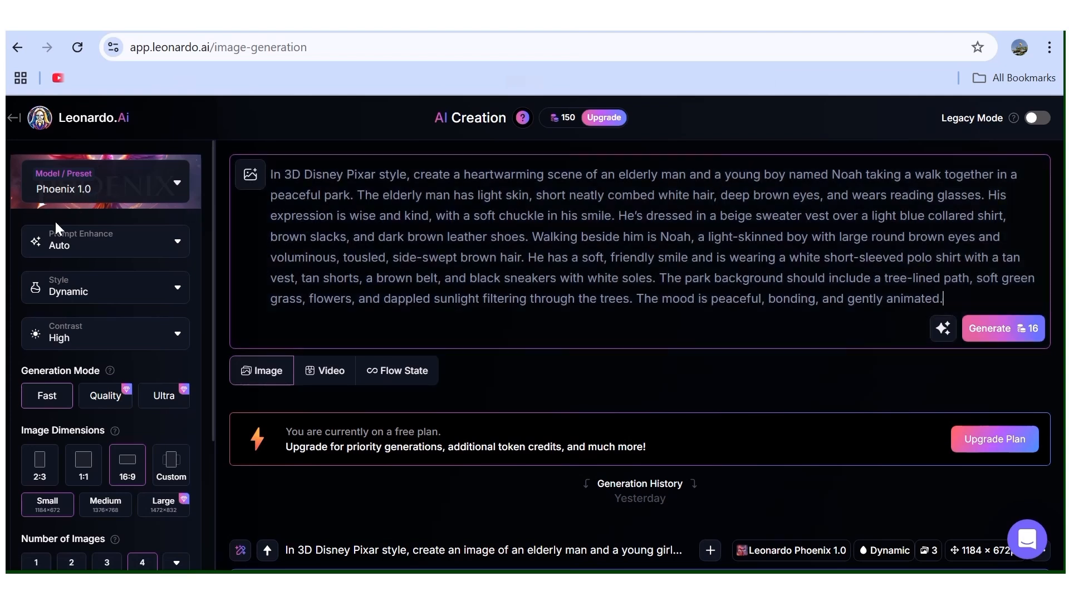
# Generate four 16:9 images from the pasted prompt using the Phoenix 1.0 model.
pyautogui.click(101, 192)
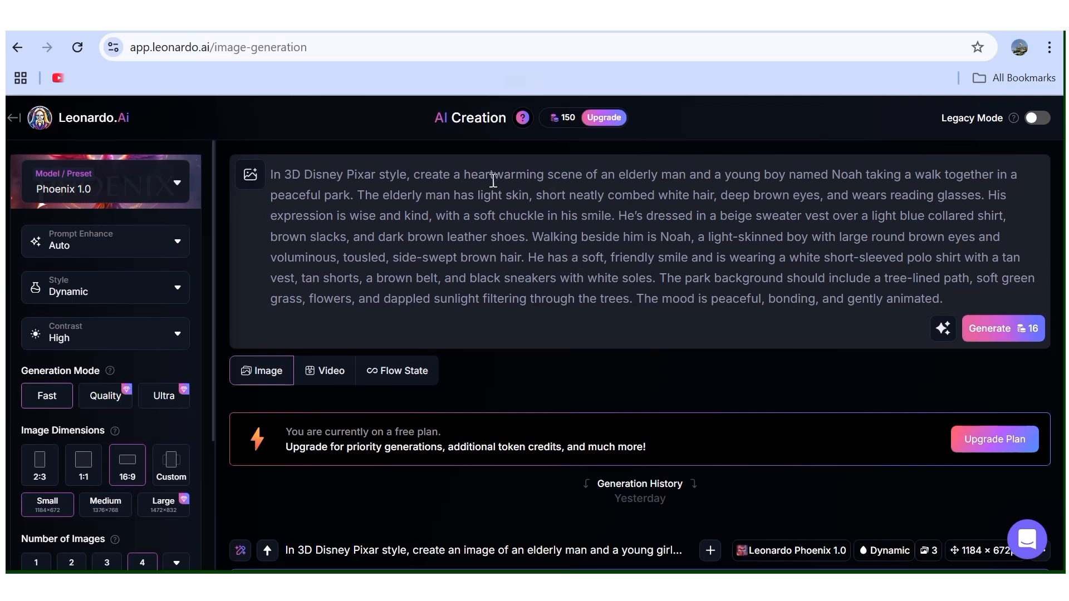
pyautogui.press('Return')
pyautogui.scroll(-3, 454, 292)
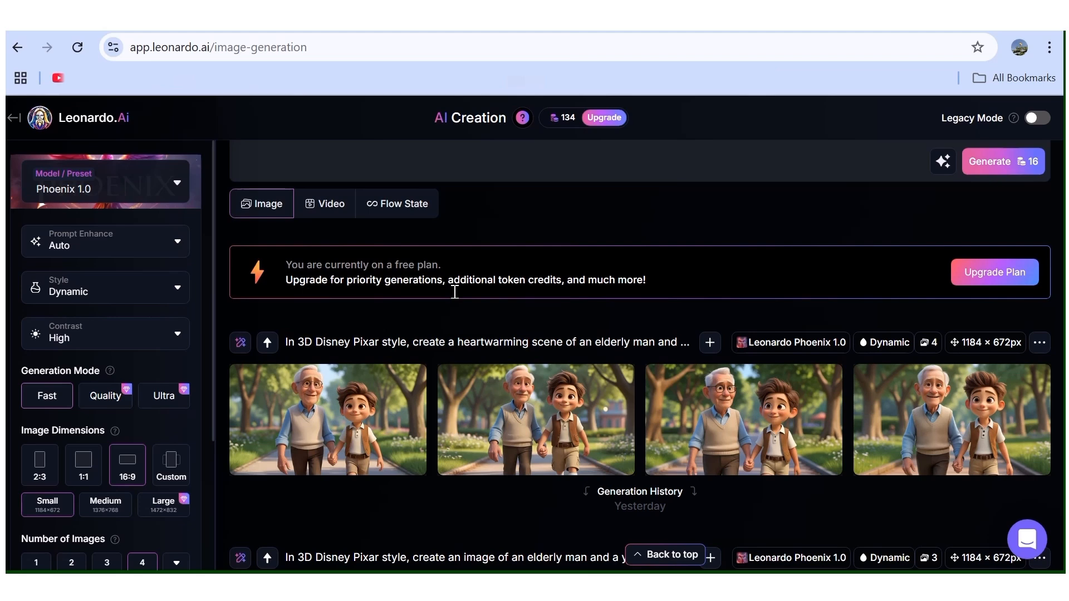
# Enlarge the first generated park image and browse through the following ones to compare the characters.
pyautogui.moveTo(341, 421)
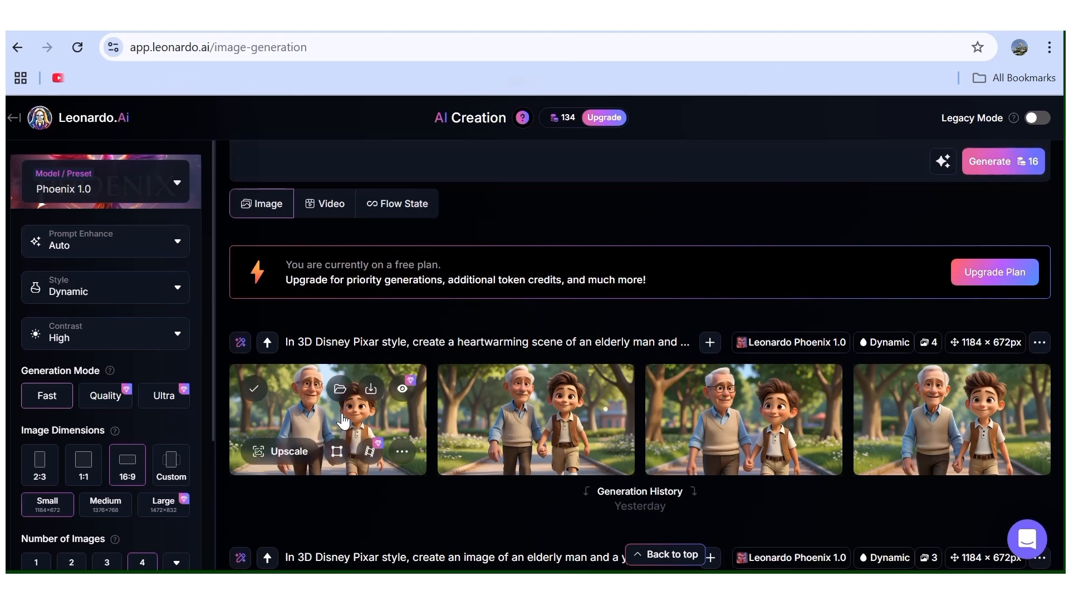
pyautogui.click(303, 420)
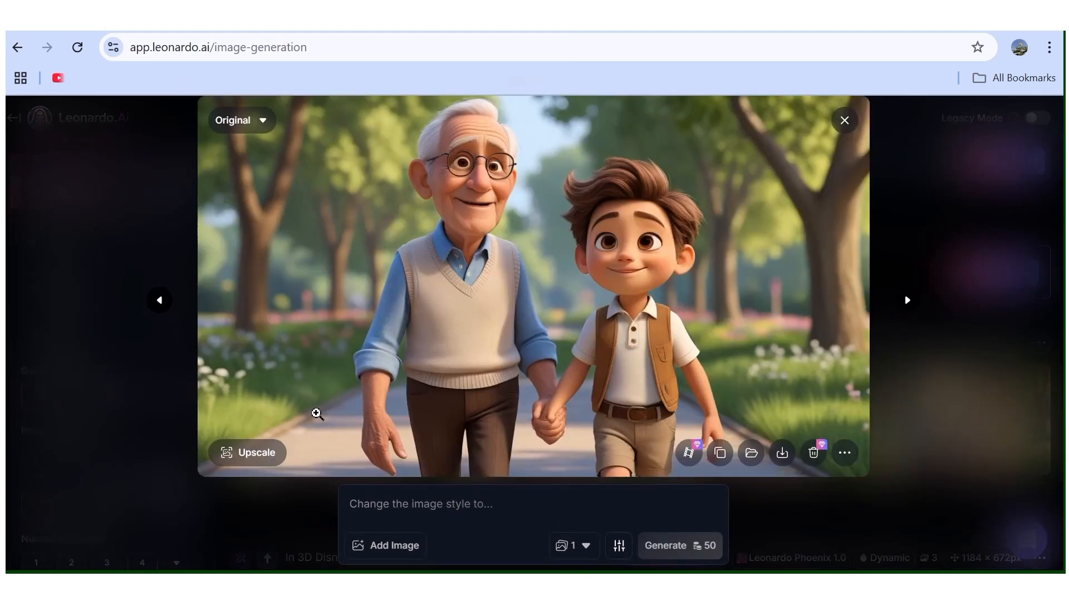
pyautogui.click(906, 304)
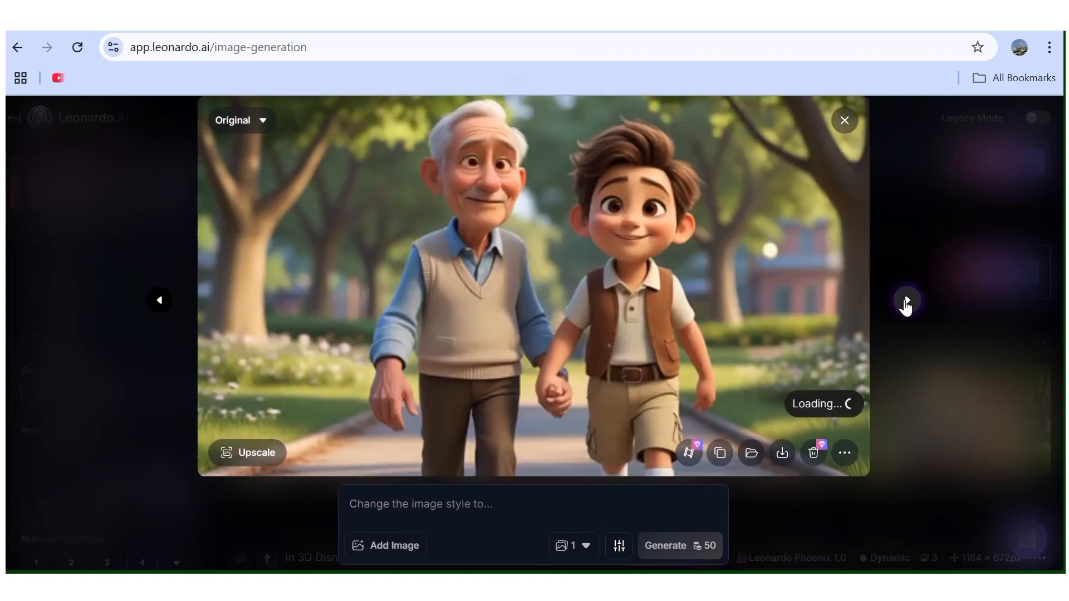
pyautogui.click(906, 302)
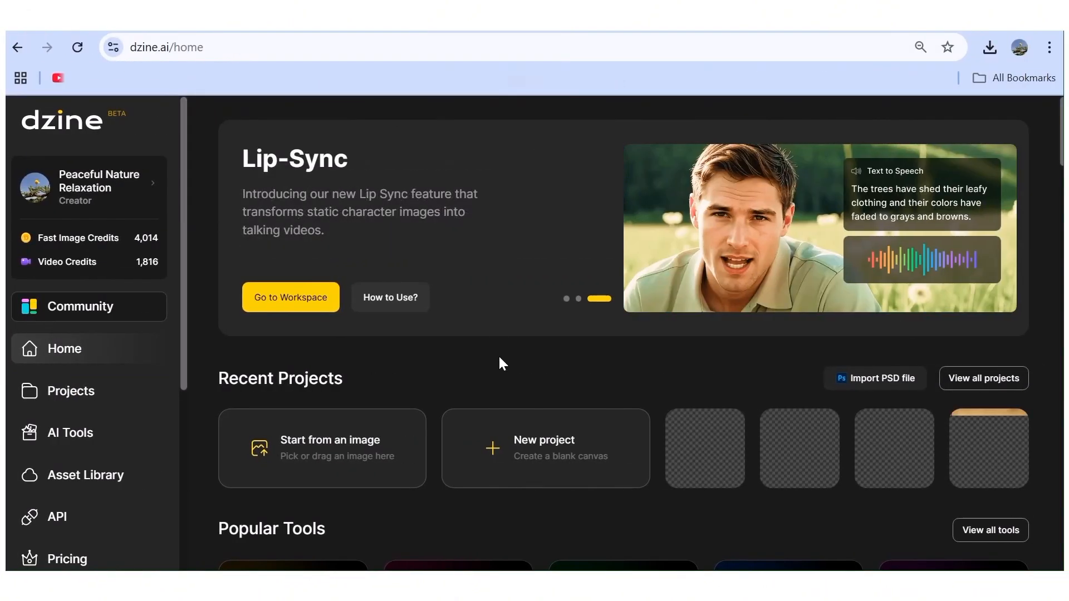
# Switch to Dzine and open the Consistent Character tool from the popular tools.
pyautogui.scroll(-5, 500, 361)
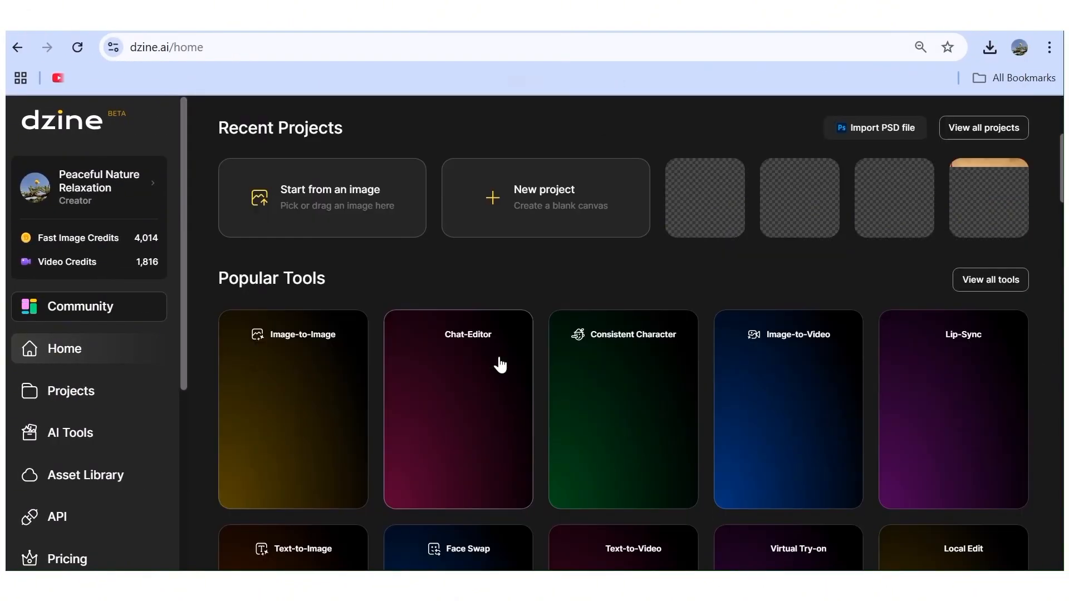
pyautogui.scroll(-2, 457, 386)
pyautogui.scroll(5, 456, 387)
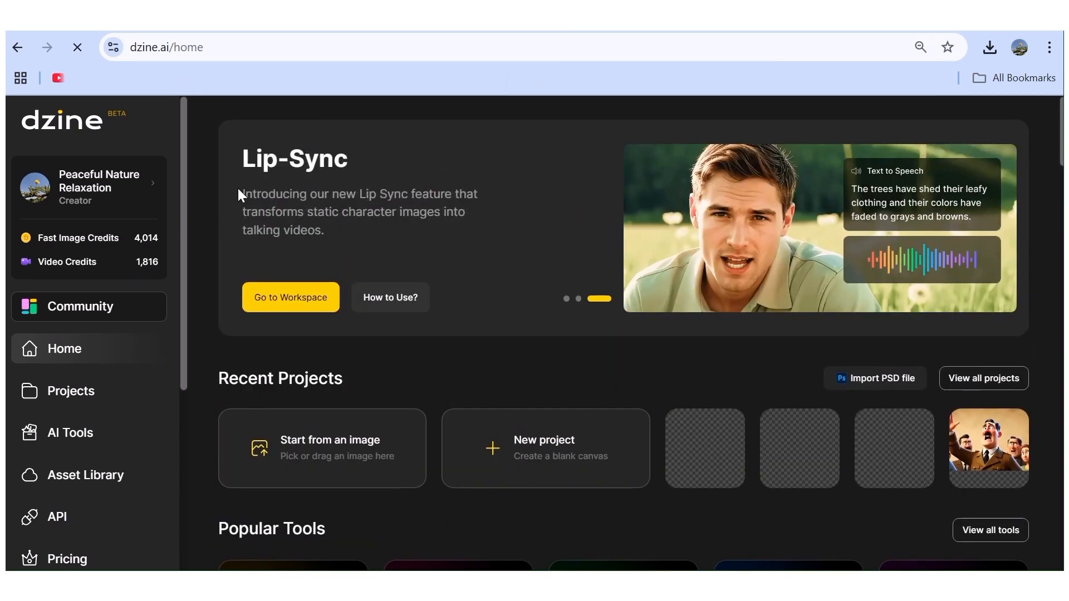
pyautogui.scroll(-7, 561, 286)
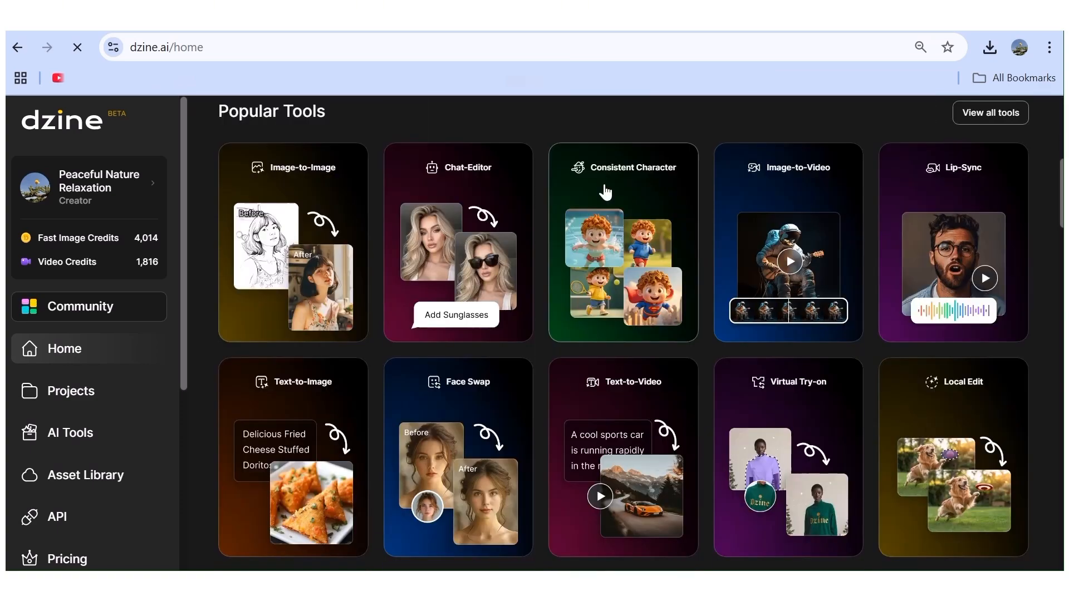
pyautogui.click(604, 188)
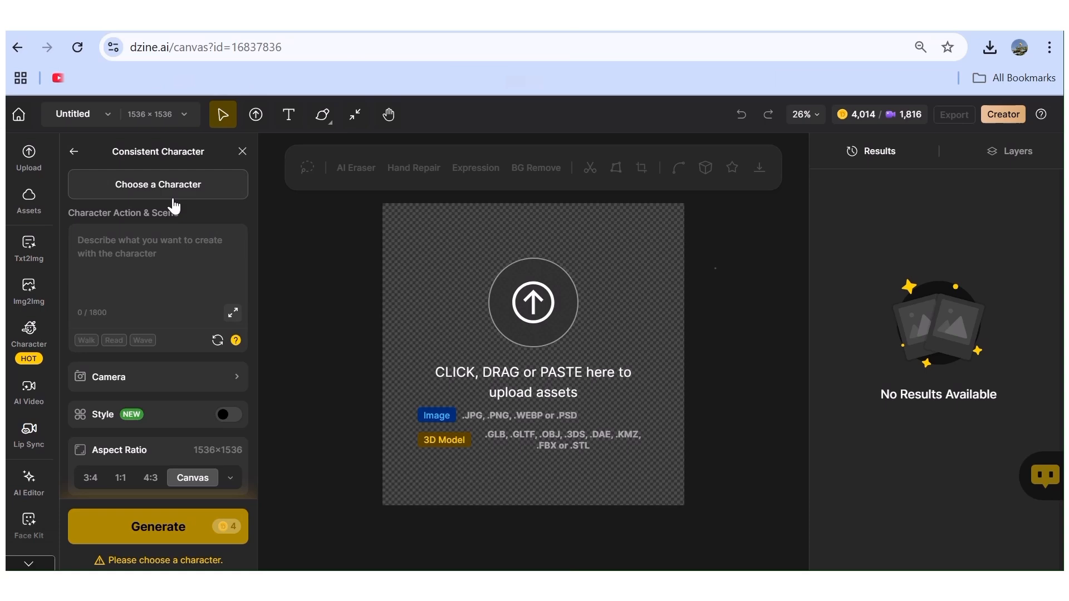
# Start building a new character from a description and name it Grandpa.
pyautogui.click(173, 191)
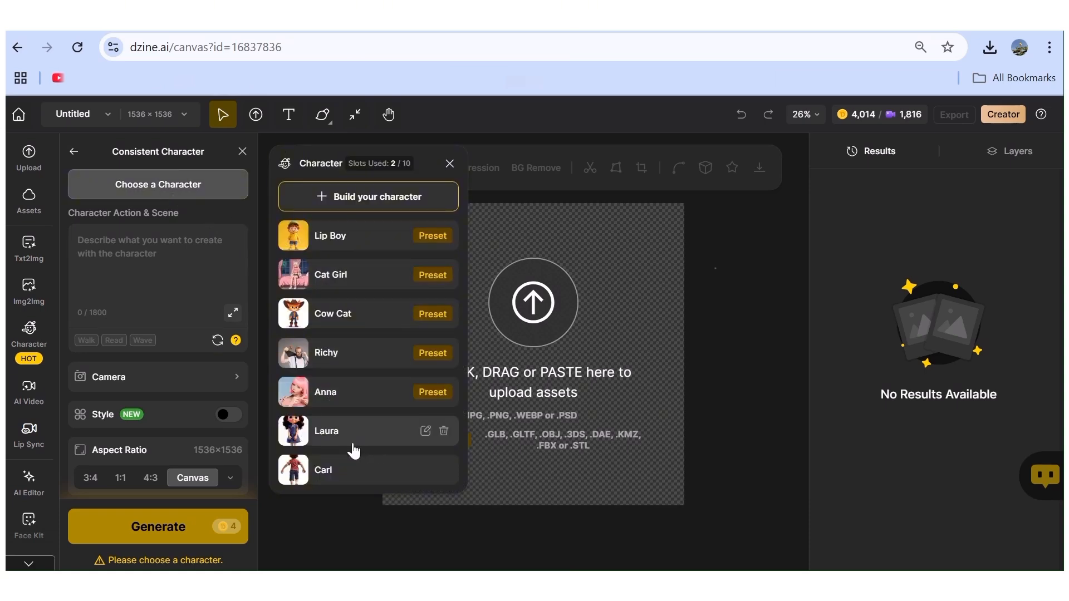
pyautogui.click(375, 204)
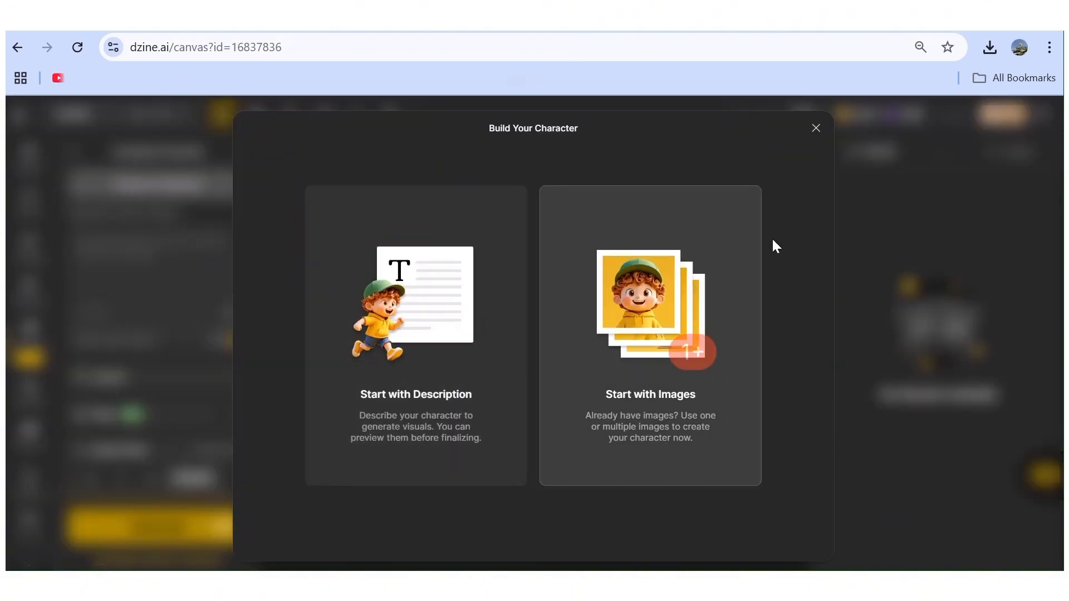
pyautogui.click(418, 316)
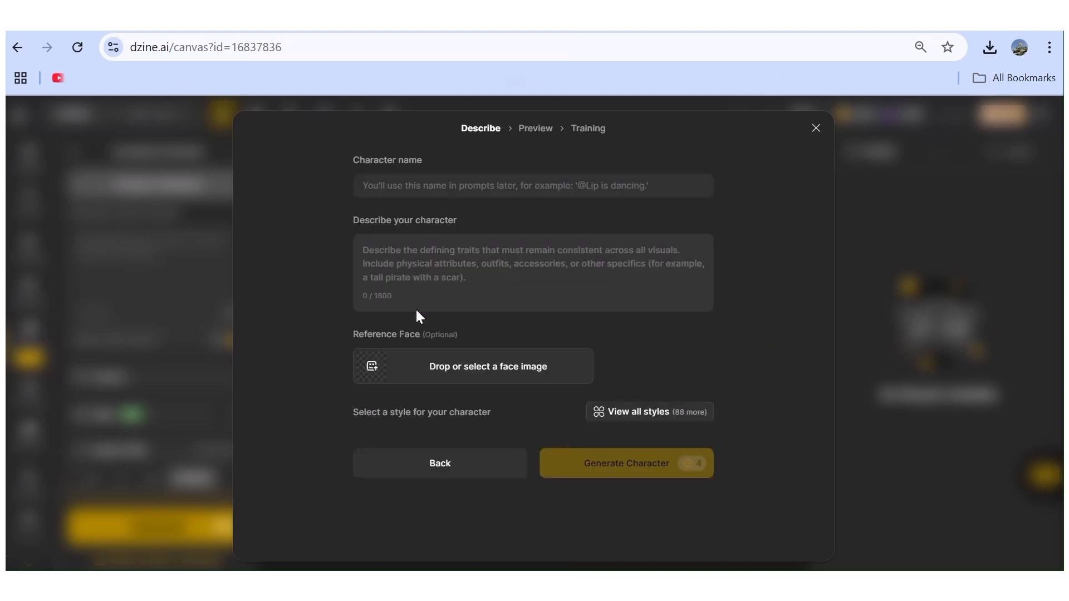
pyautogui.click(426, 184)
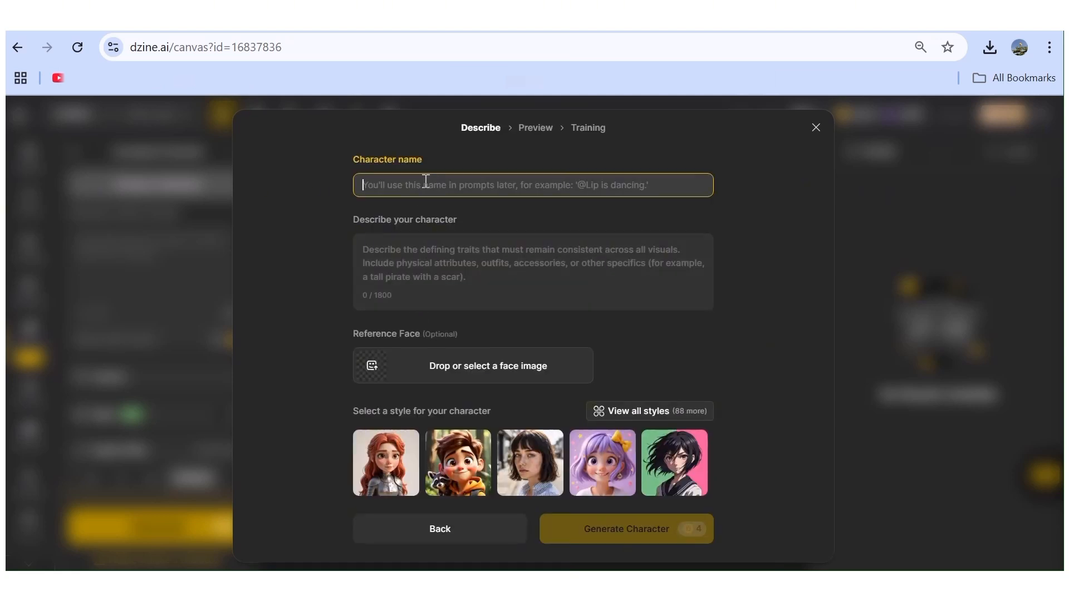
pyautogui.write('Grandpa')
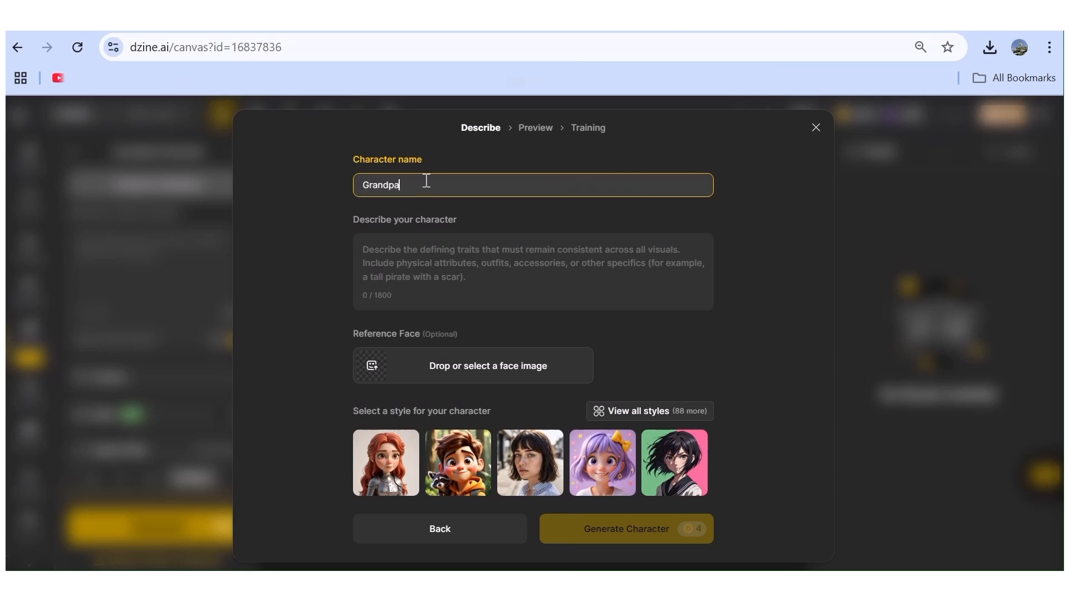
# Copy the elderly man's species, appearance, expression and clothing details from the ChatGPT request into the character description in Dzine.
pyautogui.click(99, 27)
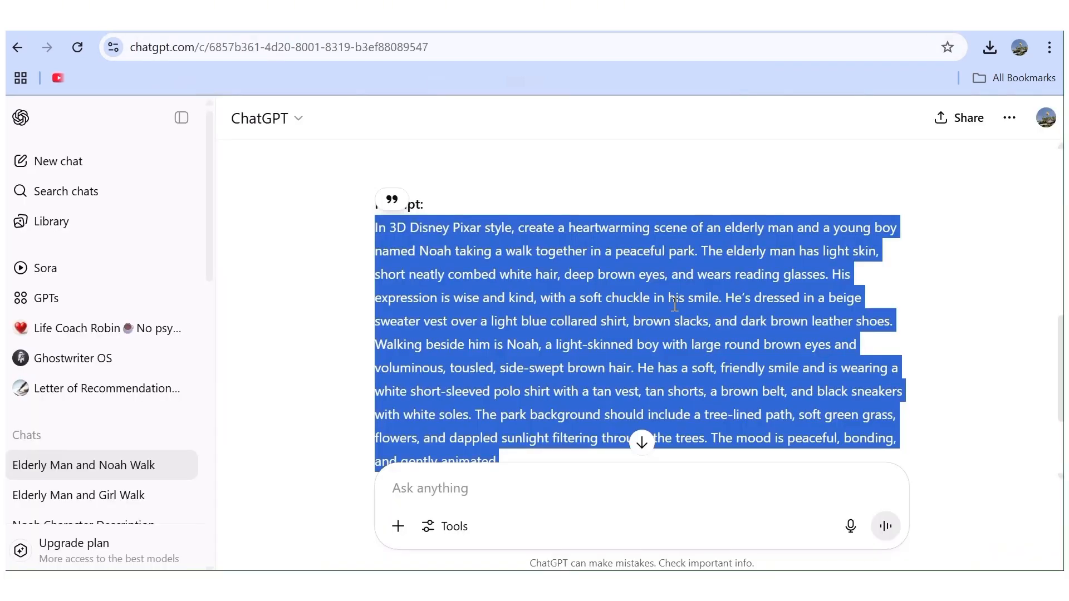
pyautogui.scroll(7, 640, 315)
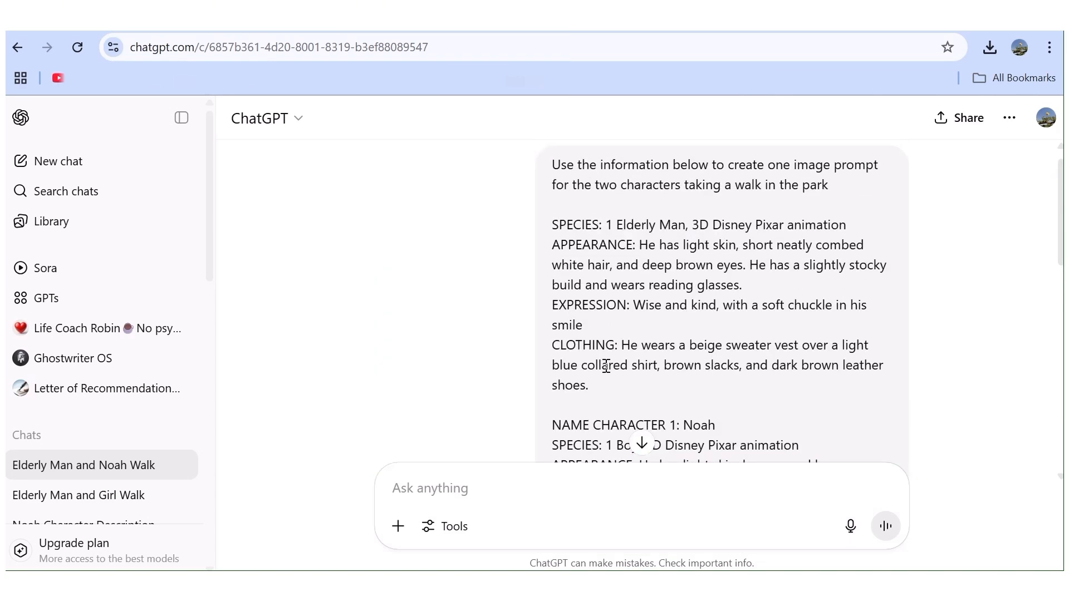
pyautogui.moveTo(605, 392); pyautogui.dragTo(549, 225)
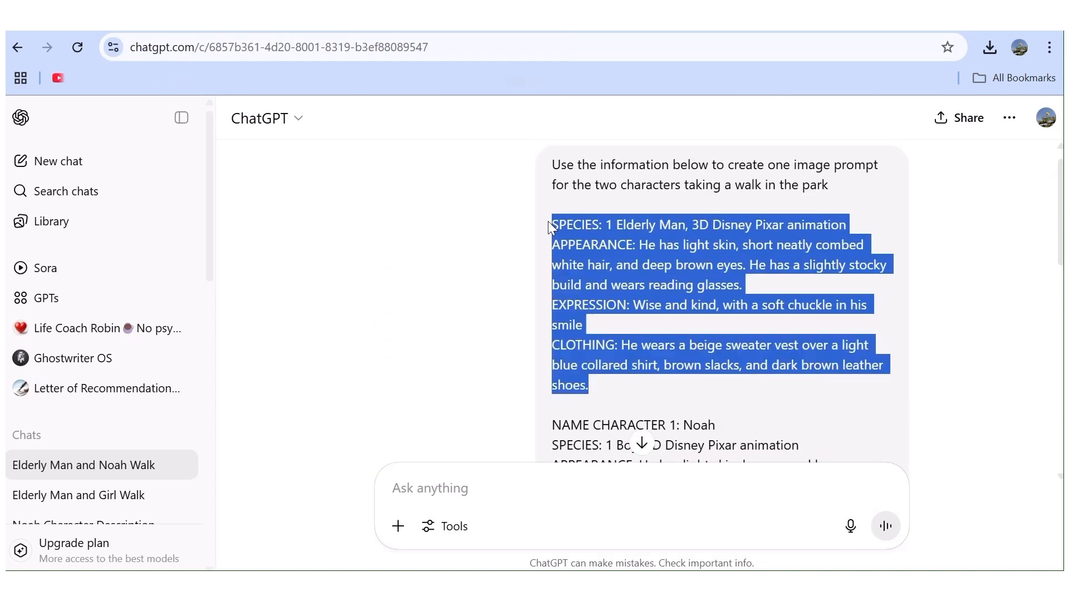
pyautogui.rightClick(644, 275)
pyautogui.click(666, 290)
pyautogui.click(330, 22)
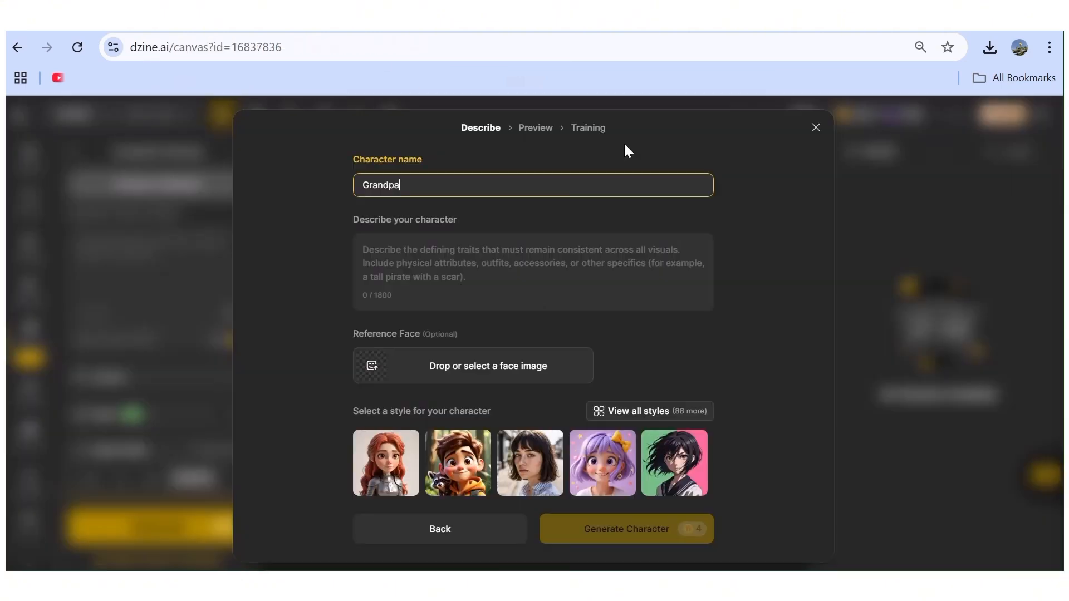
pyautogui.click(398, 253)
pyautogui.rightClick(397, 252)
pyautogui.click(440, 390)
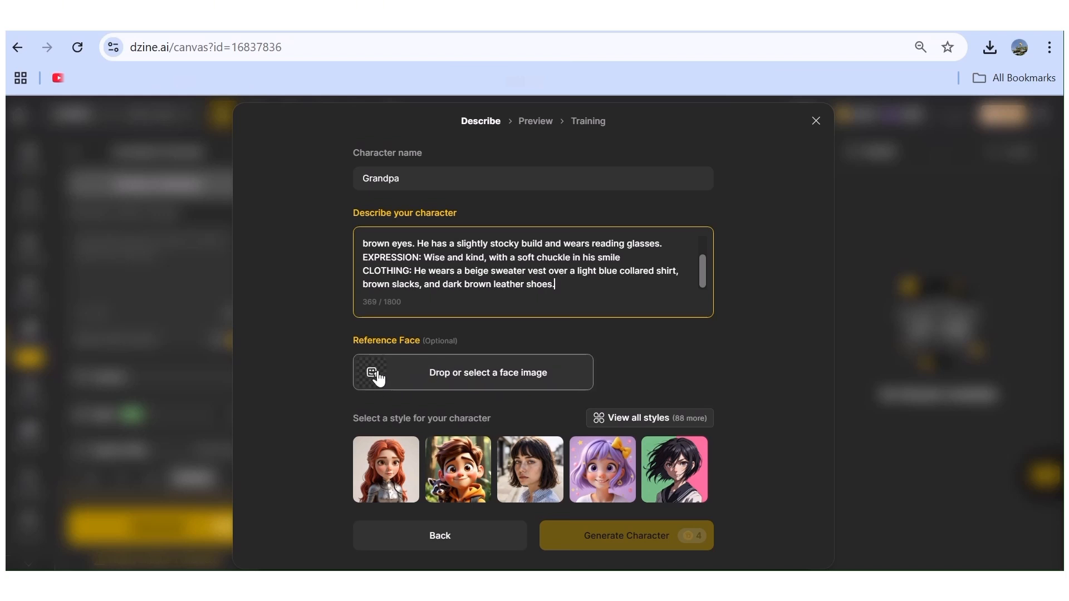
# Choose the Joyful 3D style for the Grandpa character from the full style collection.
pyautogui.click(642, 420)
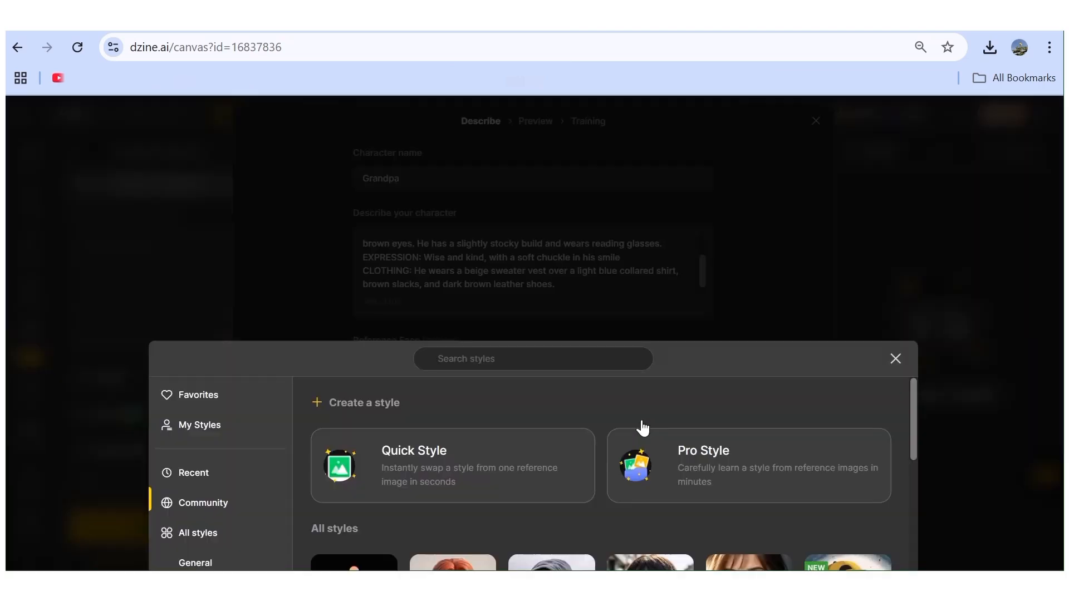
pyautogui.scroll(-15, 526, 425)
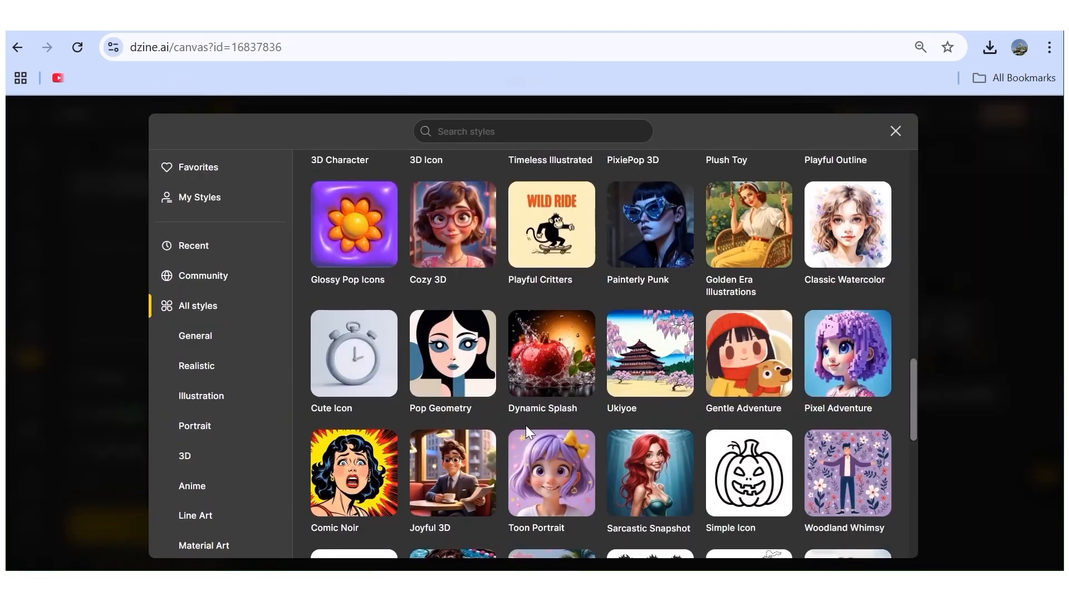
pyautogui.click(466, 490)
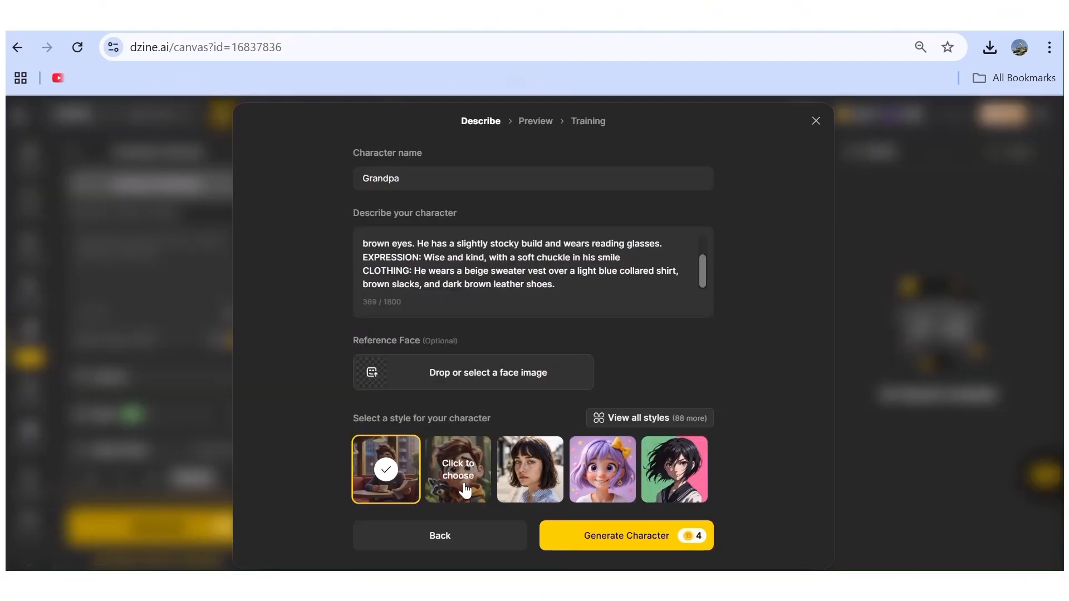
# Generate Grandpa previews, return to the description, and generate new ones in the style showing a boy with a raccoon.
pyautogui.click(612, 539)
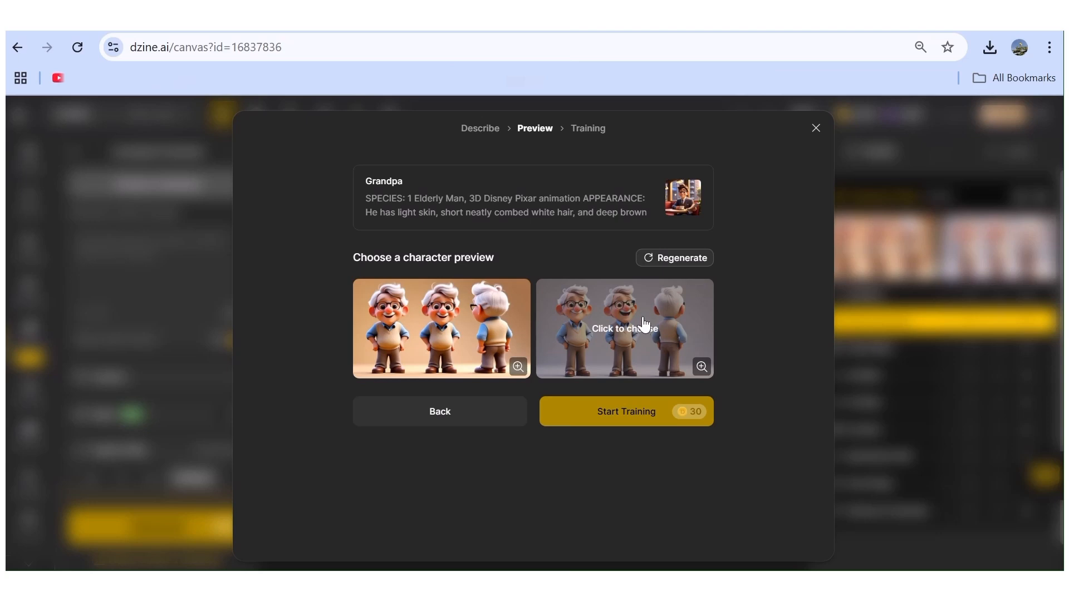
pyautogui.click(438, 422)
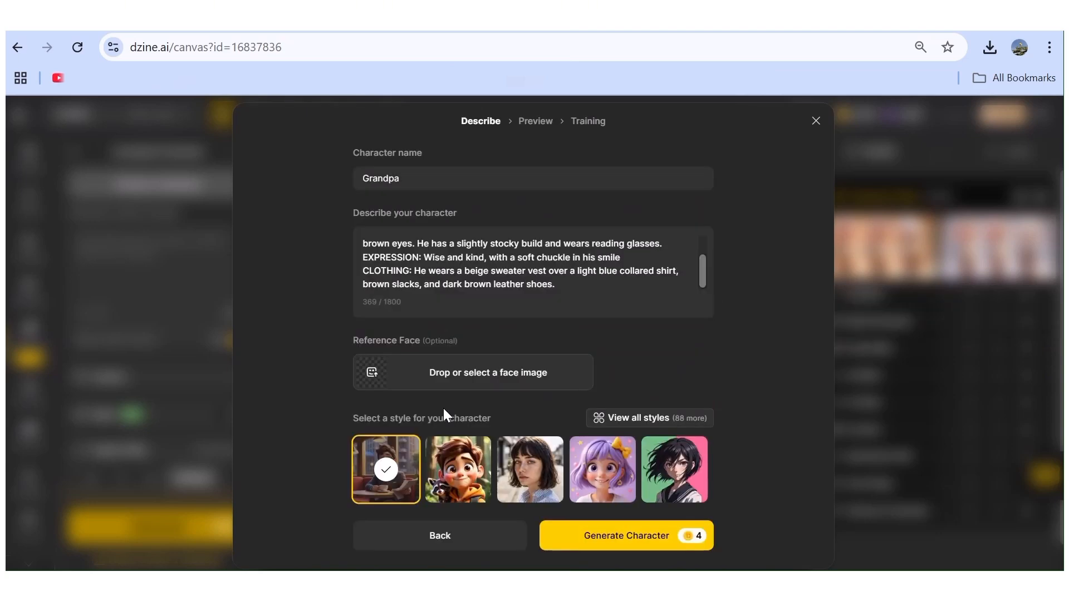
pyautogui.click(457, 469)
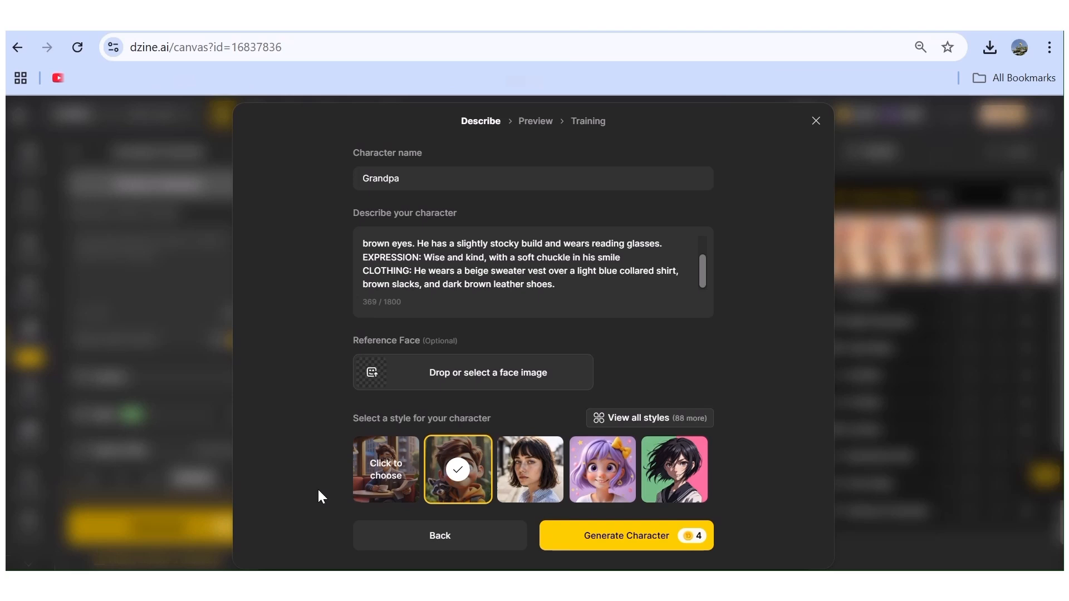
pyautogui.click(604, 536)
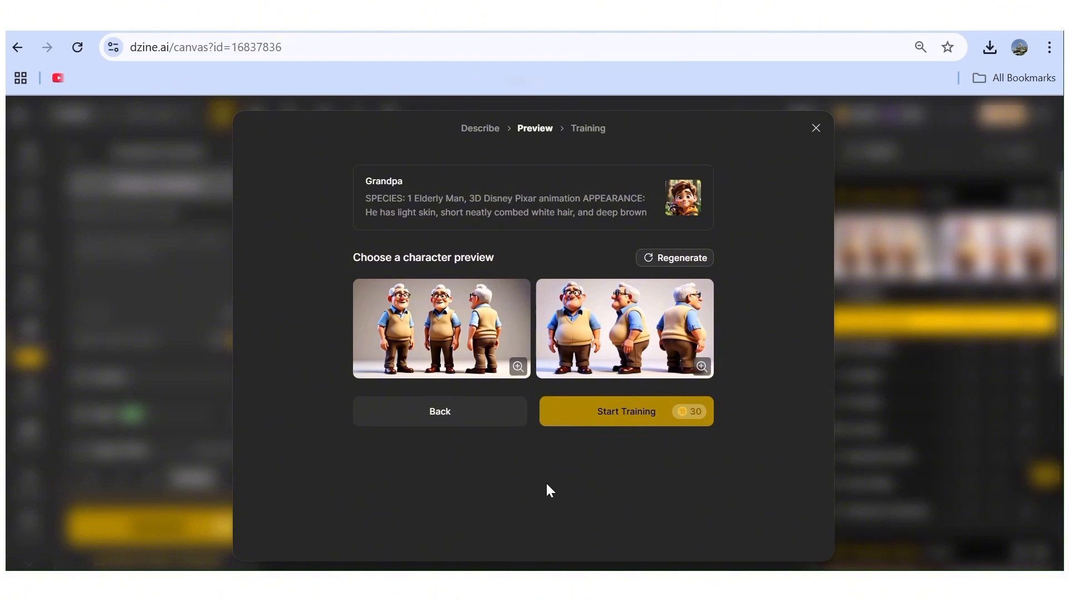
# Compare both Grandpa previews, train the character from the first one, and close the finished training.
pyautogui.click(459, 323)
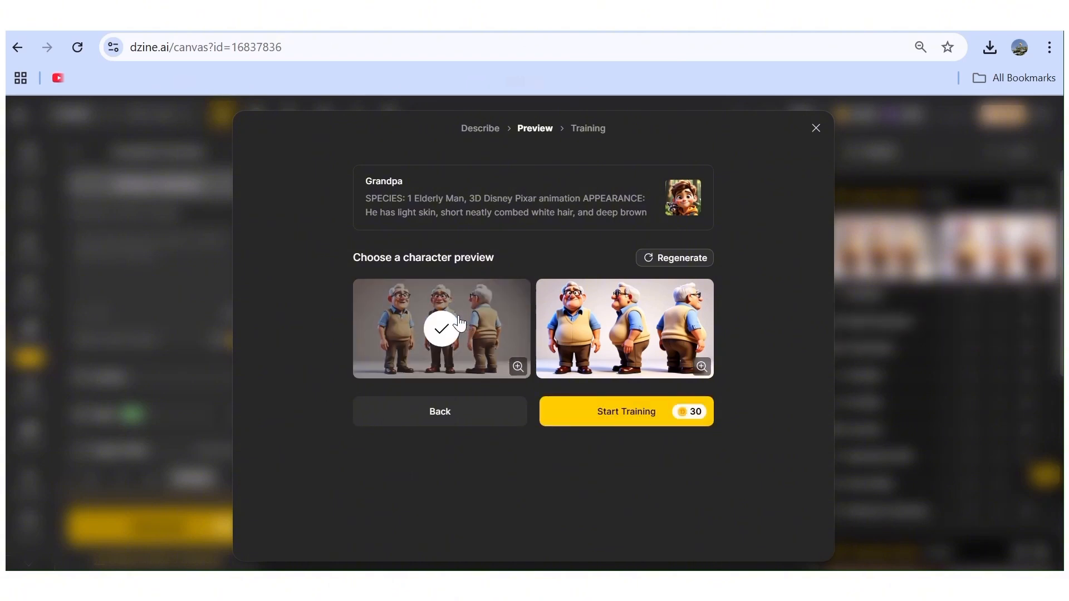
pyautogui.click(630, 339)
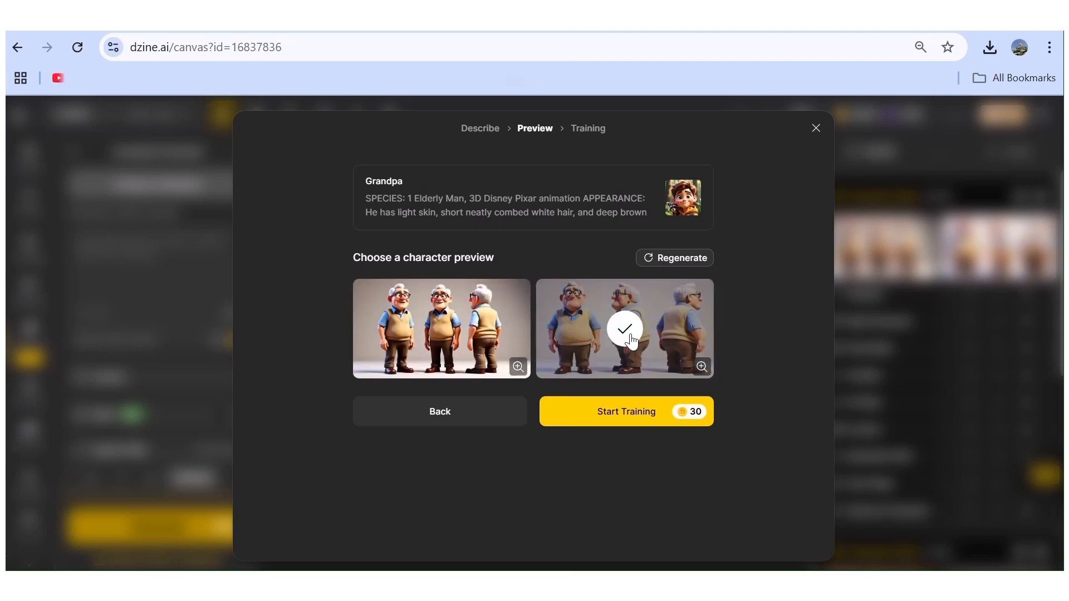
pyautogui.click(426, 328)
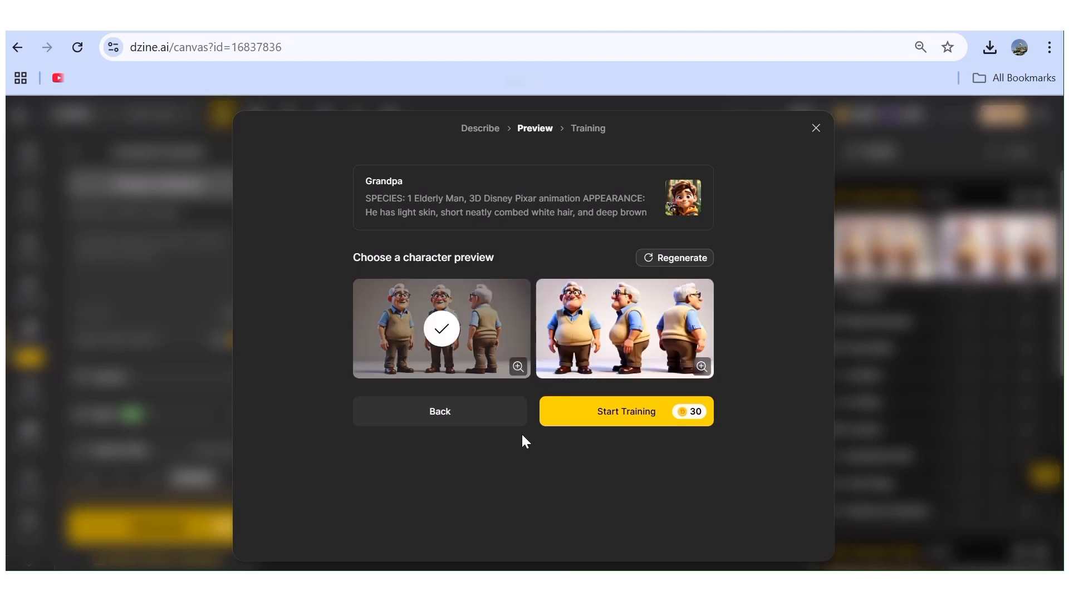
pyautogui.click(618, 421)
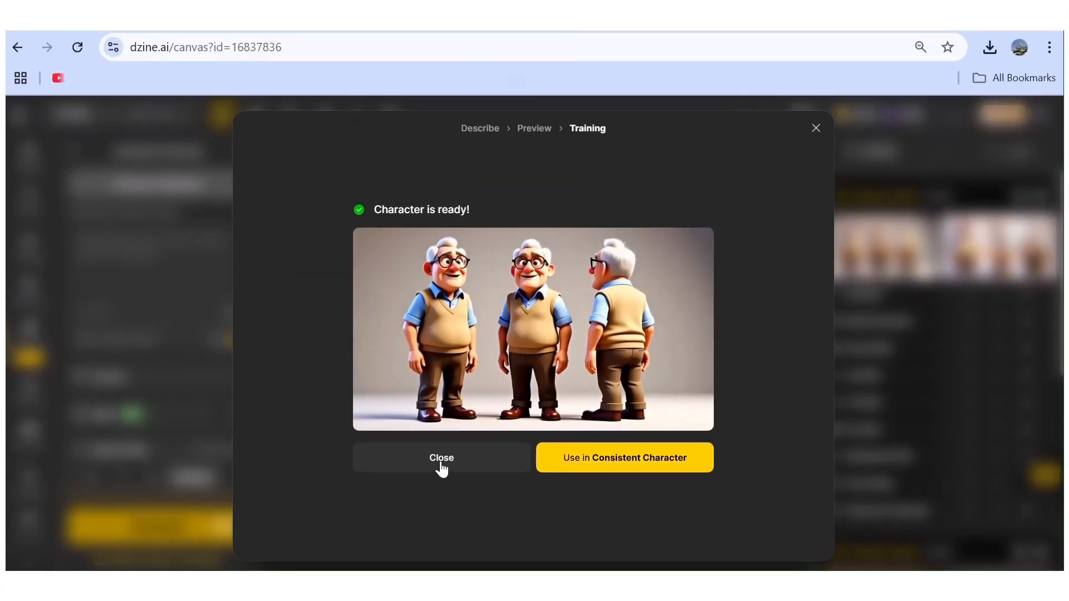
pyautogui.click(442, 458)
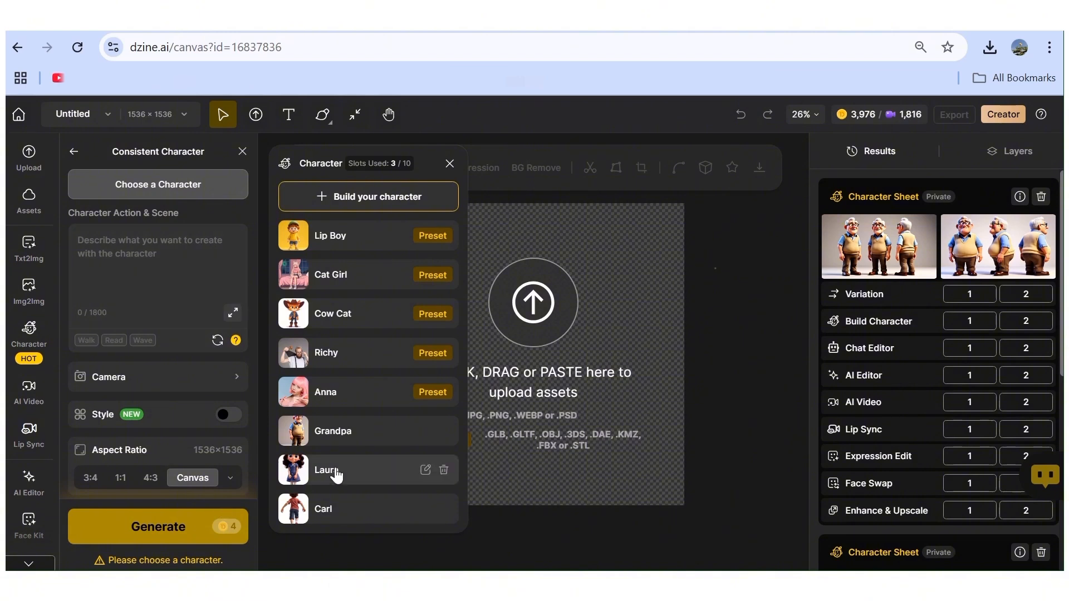
# Build a character named Noah from his ChatGPT description and generate previews in the boy-with-raccoon style.
pyautogui.click(274, 203)
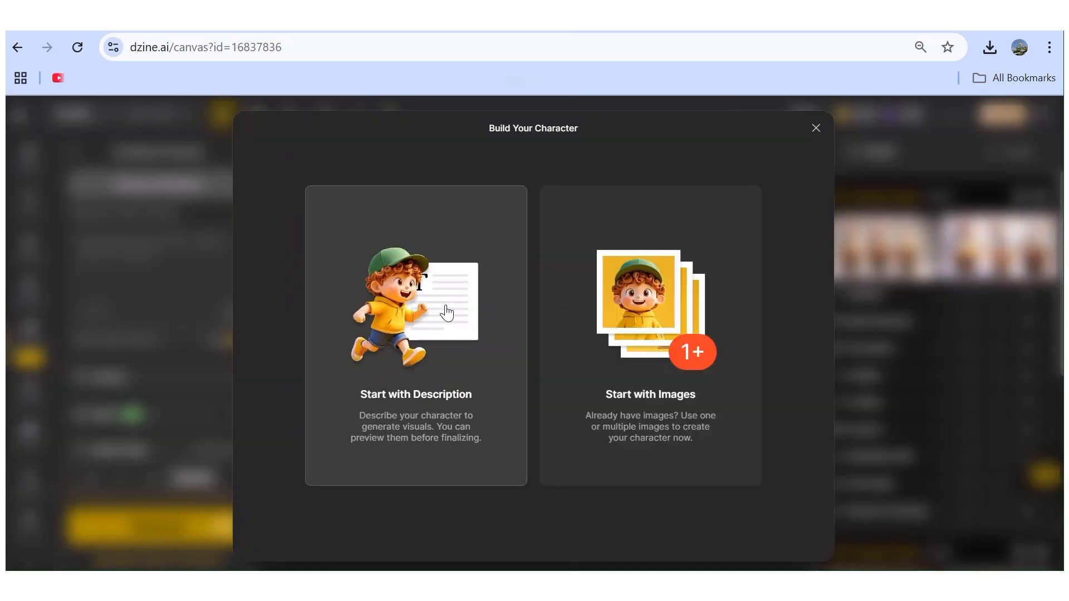
pyautogui.click(447, 312)
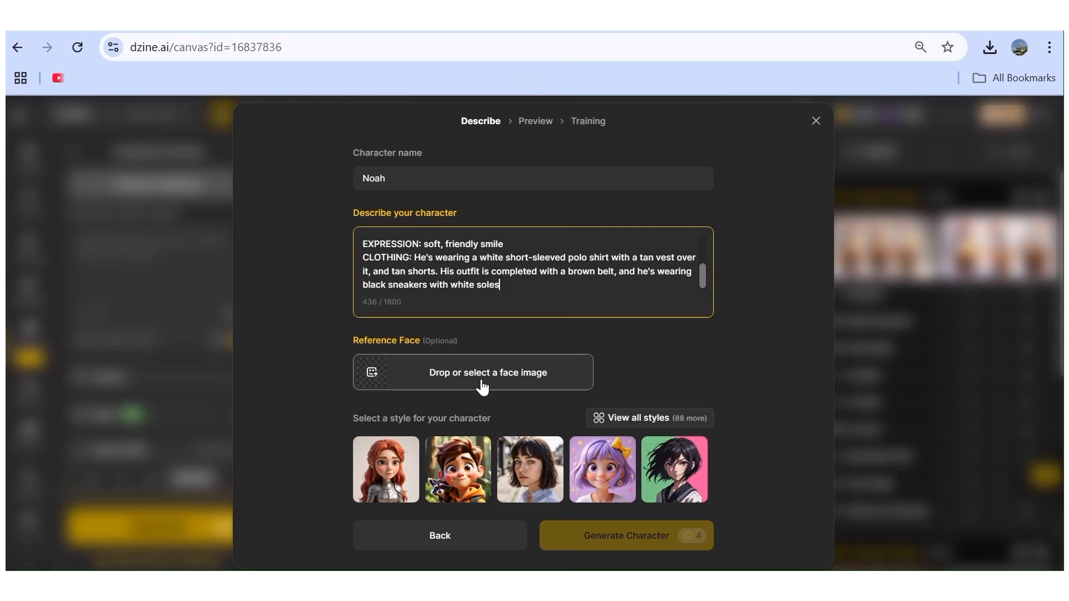
pyautogui.click(459, 467)
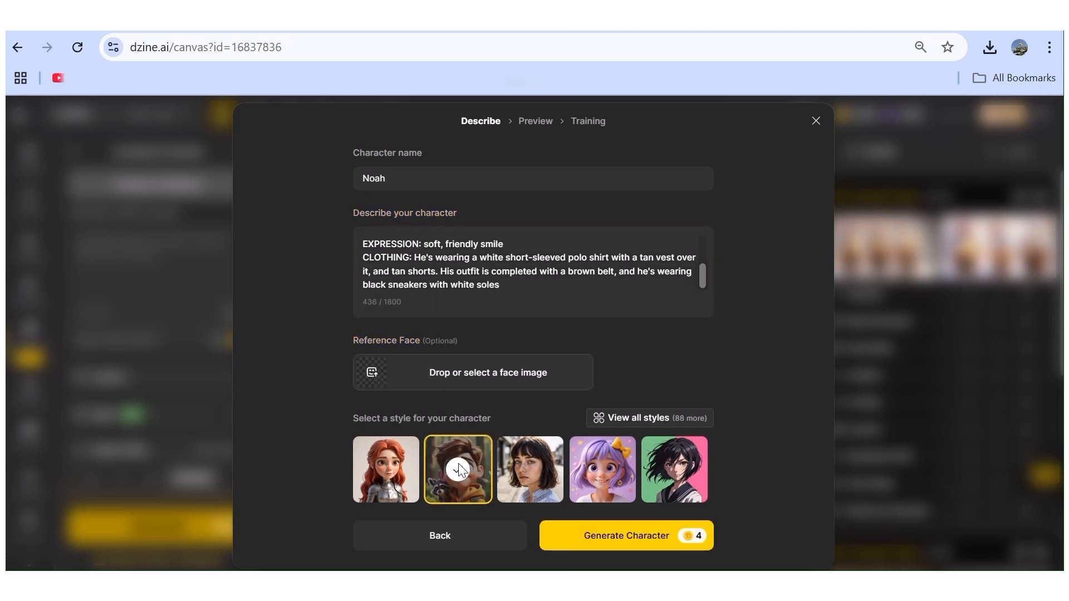
pyautogui.click(610, 539)
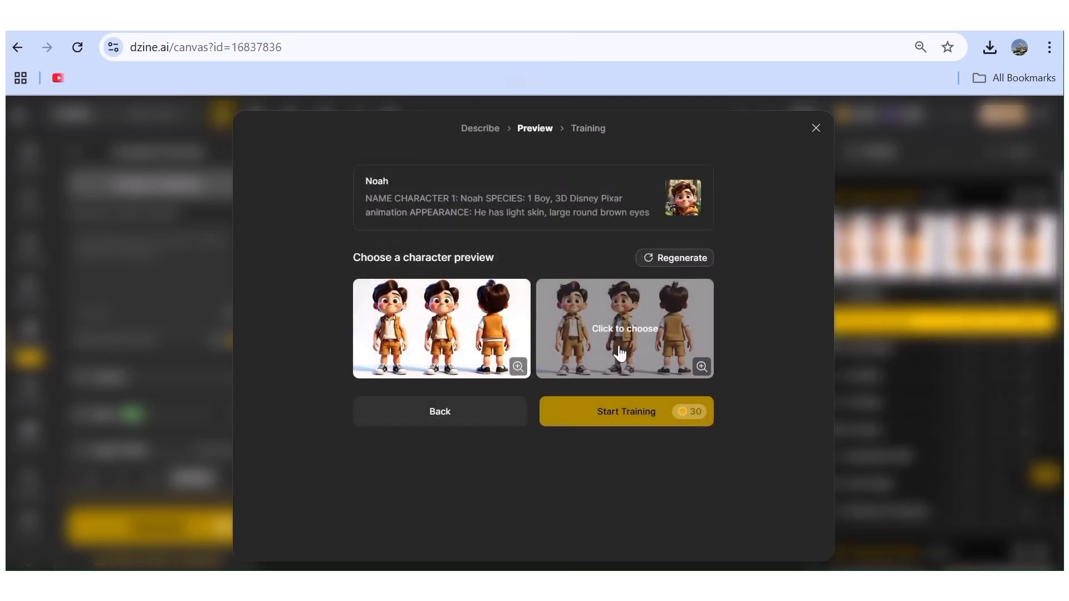
# Train Noah from the second character preview and close the finished training.
pyautogui.click(615, 342)
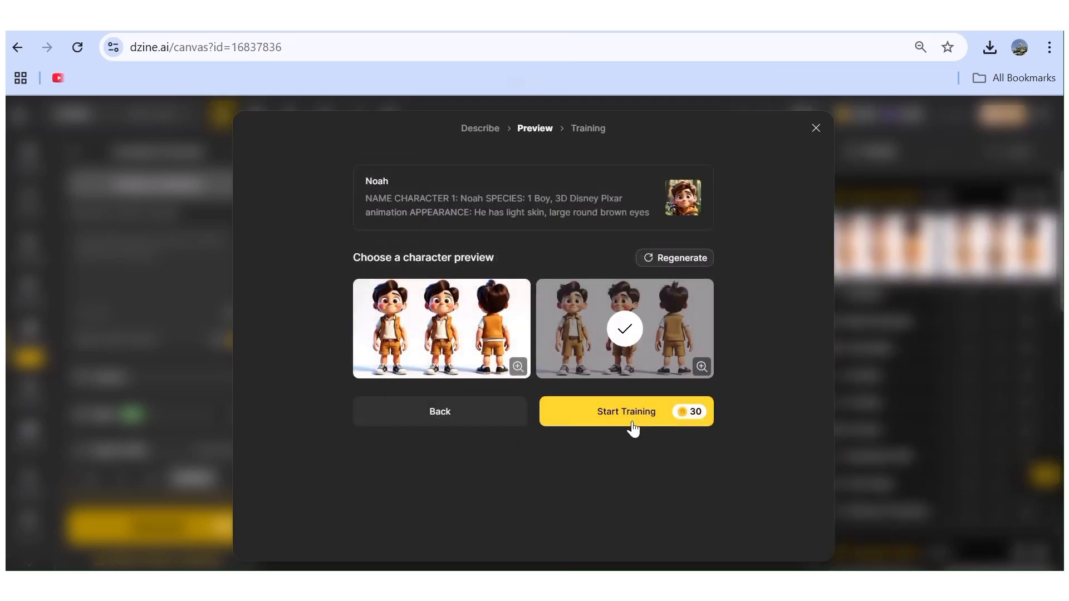
pyautogui.click(611, 419)
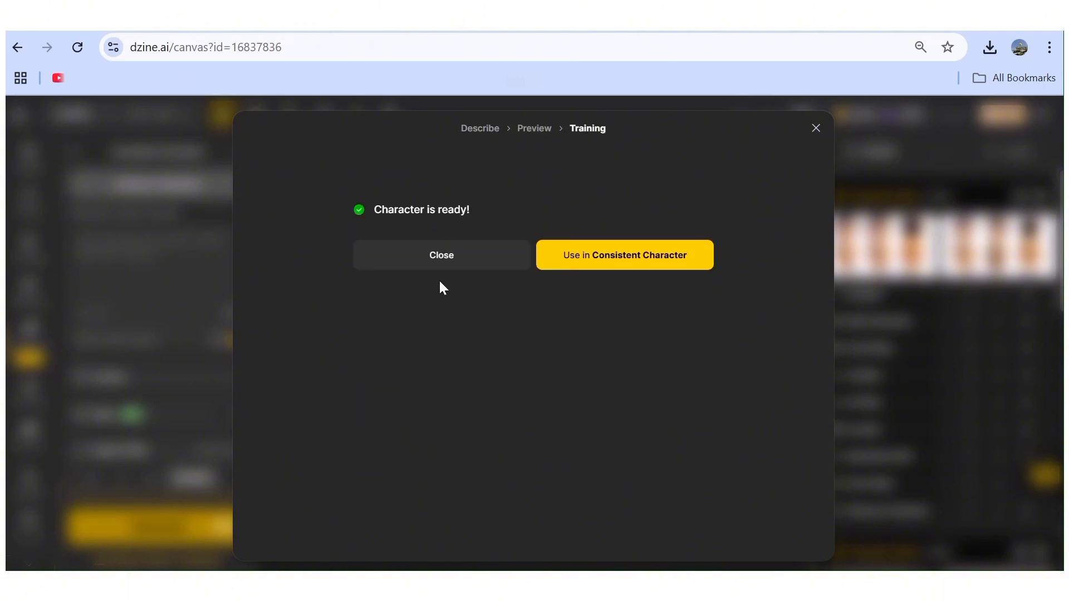
pyautogui.click(409, 257)
pyautogui.click(410, 256)
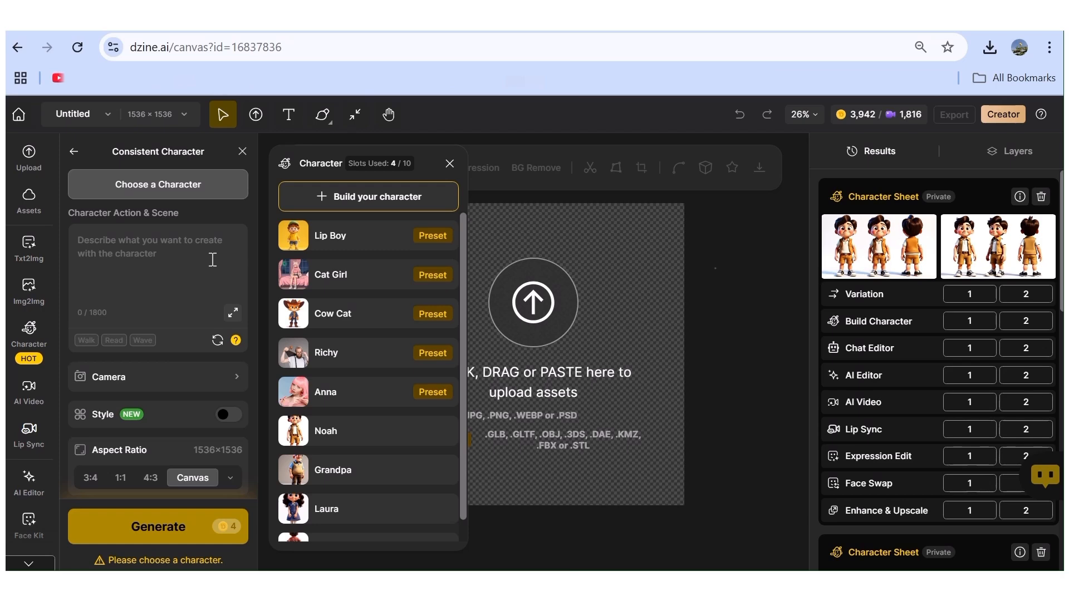
# Choose Grandpa as the consistent character for a scene and pick a front-facing image of the boy from the Insert Character results.
pyautogui.click(361, 473)
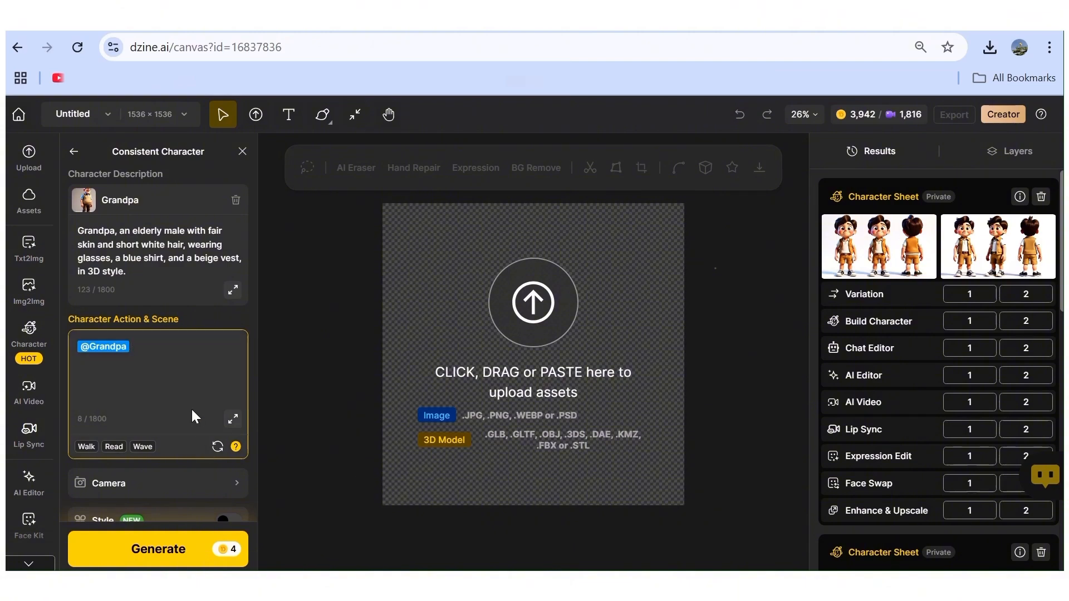
pyautogui.scroll(-4, 191, 410)
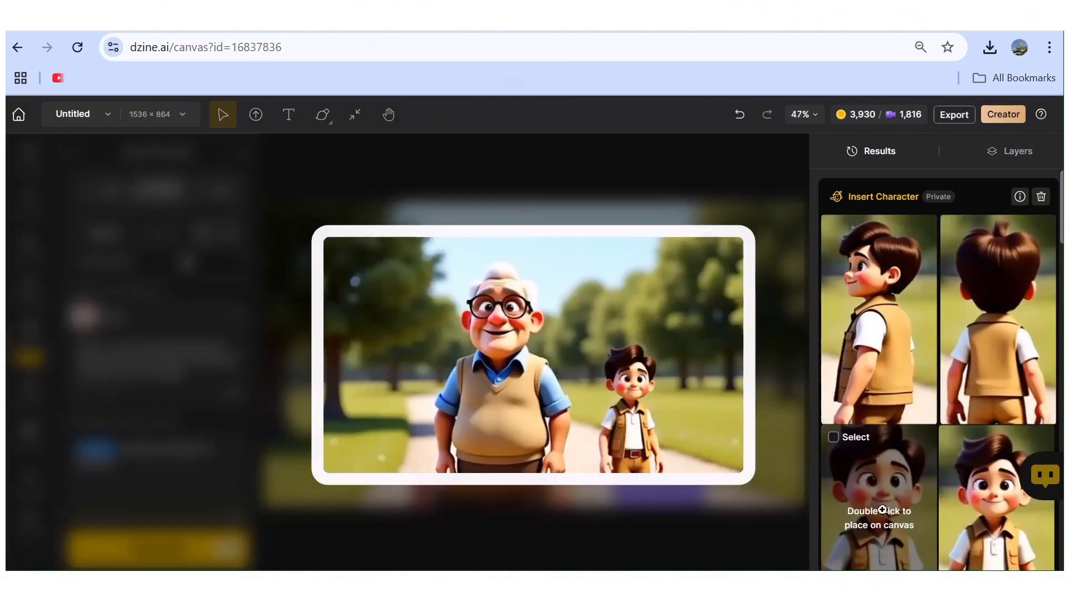
pyautogui.click(996, 514)
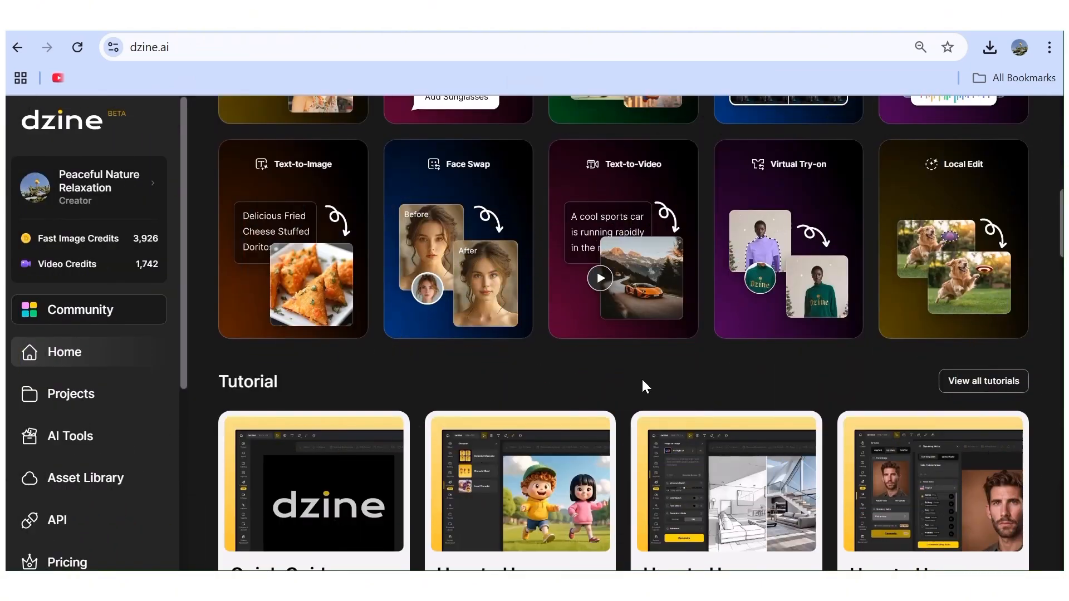
# Open the Image-to-Video tool from the popular tools and remove the sample photo of the man from the canvas.
pyautogui.scroll(2, 643, 384)
pyautogui.scroll(3, 644, 384)
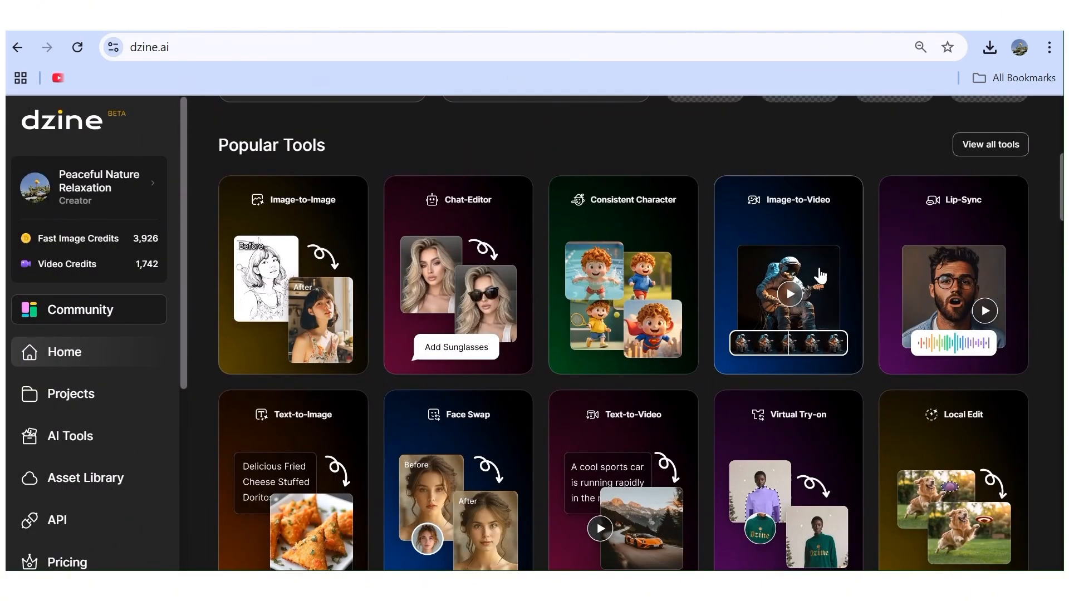
pyautogui.click(811, 220)
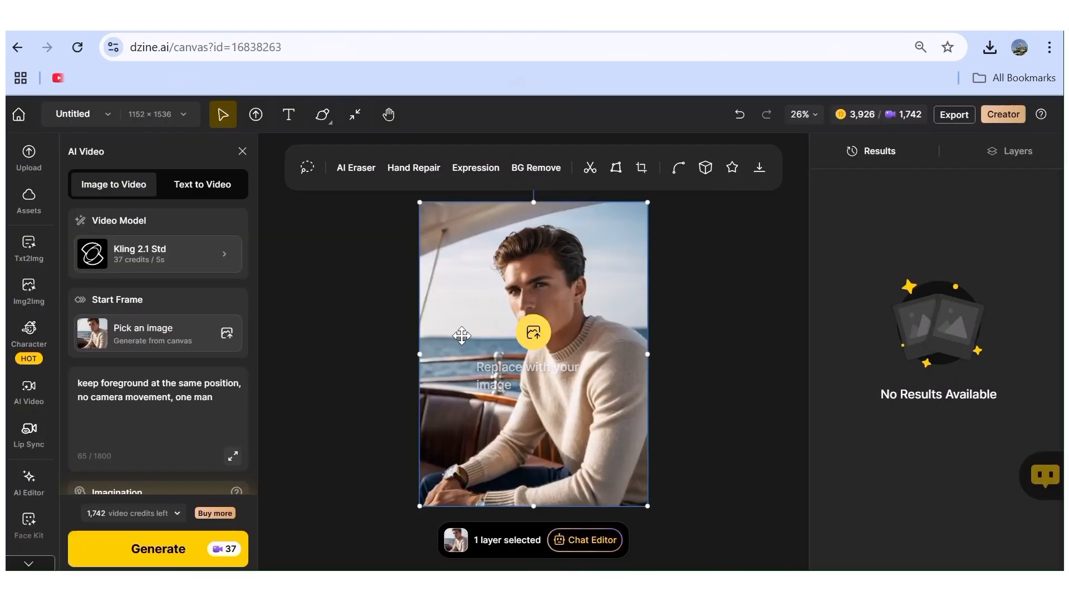
pyautogui.press('Delete')
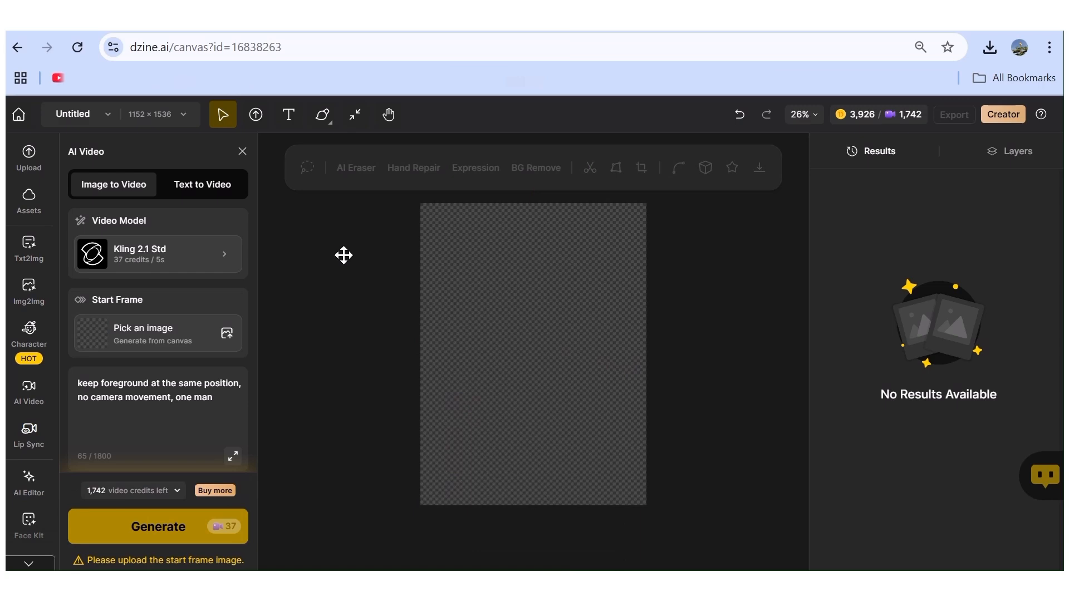
# Choose the Kling 2.1 Std video model and upload the downloaded Leonardo_Phoenix image of the grandfather and grandson as the start frame.
pyautogui.click(130, 257)
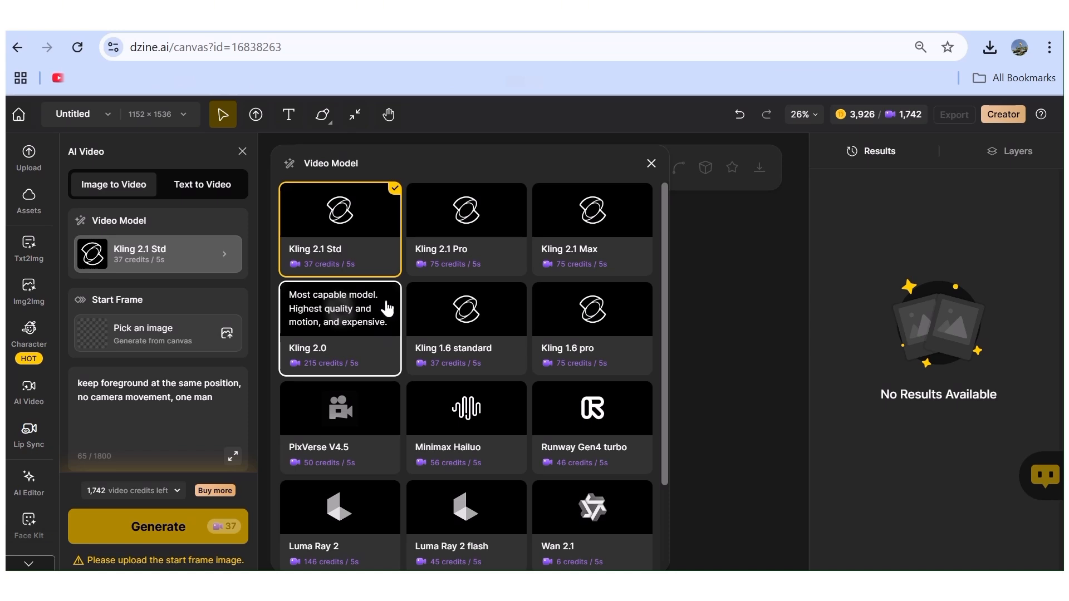
pyautogui.click(365, 248)
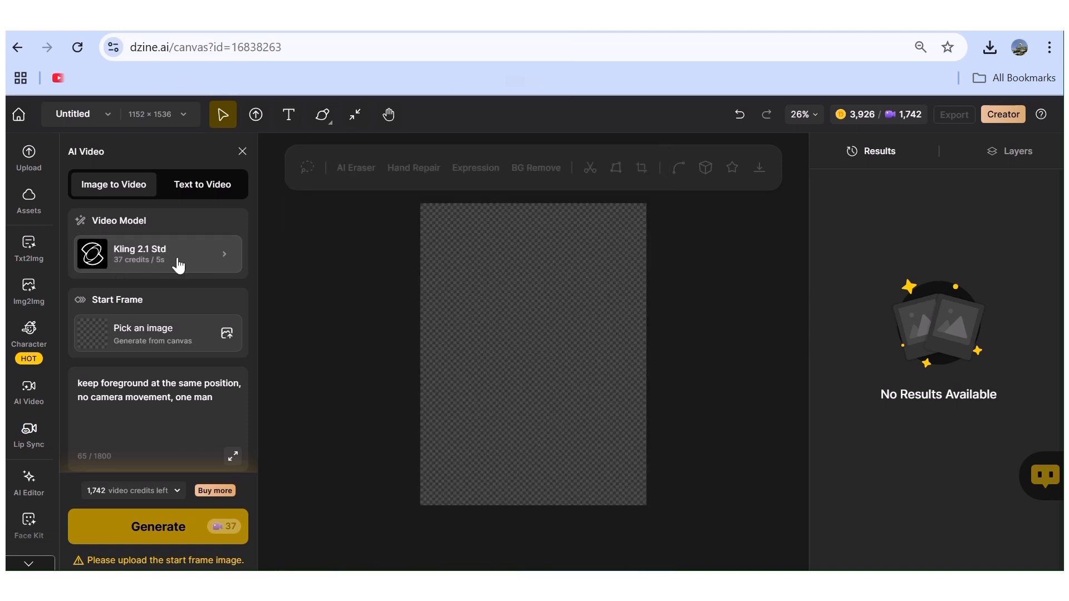
pyautogui.click(165, 338)
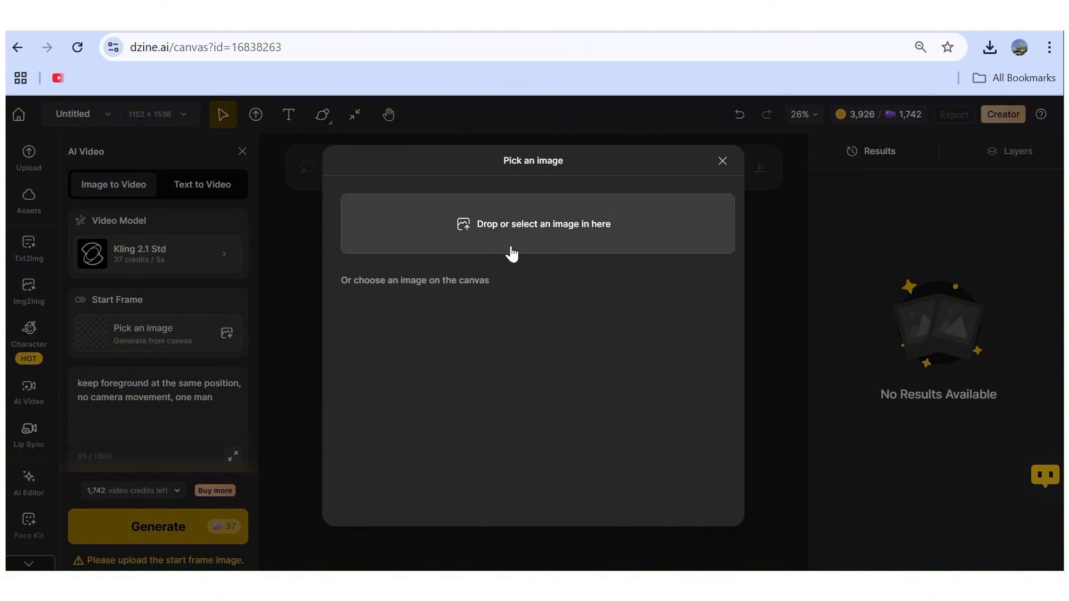
pyautogui.click(524, 223)
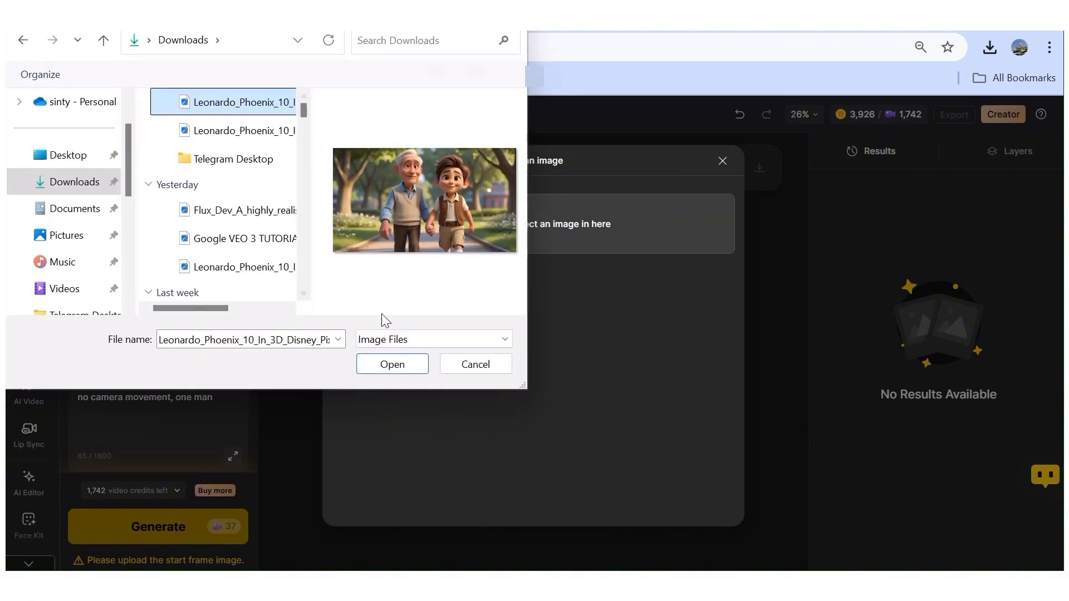
pyautogui.click(395, 368)
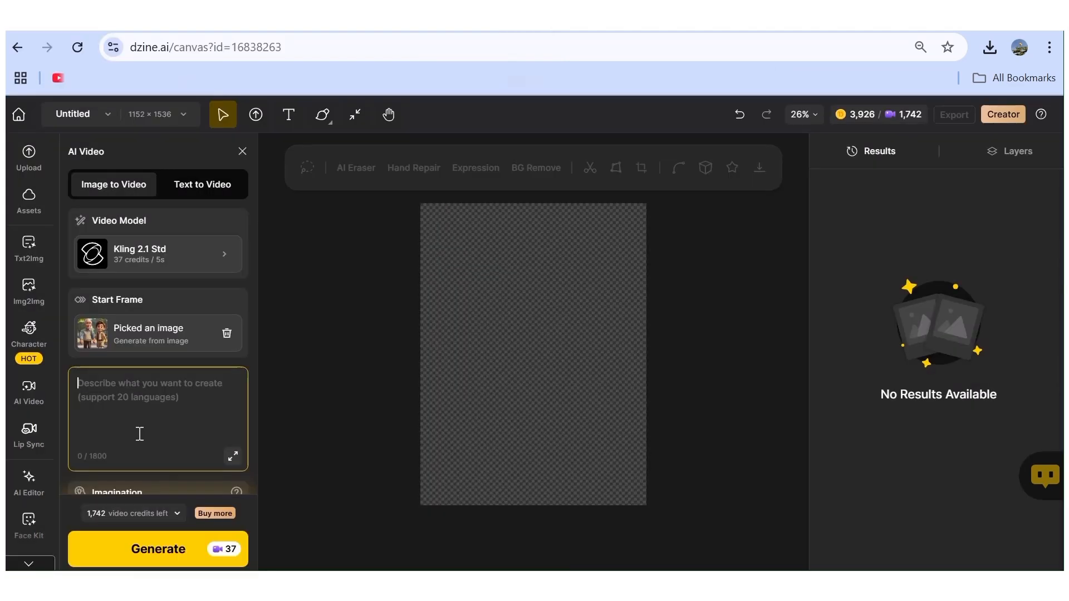
# Set the video prompt to "a tracking shot of a grandfather and his grandson taking a walk in the park on a bright sunny day".
pyautogui.click(139, 434)
pyautogui.write('a ')
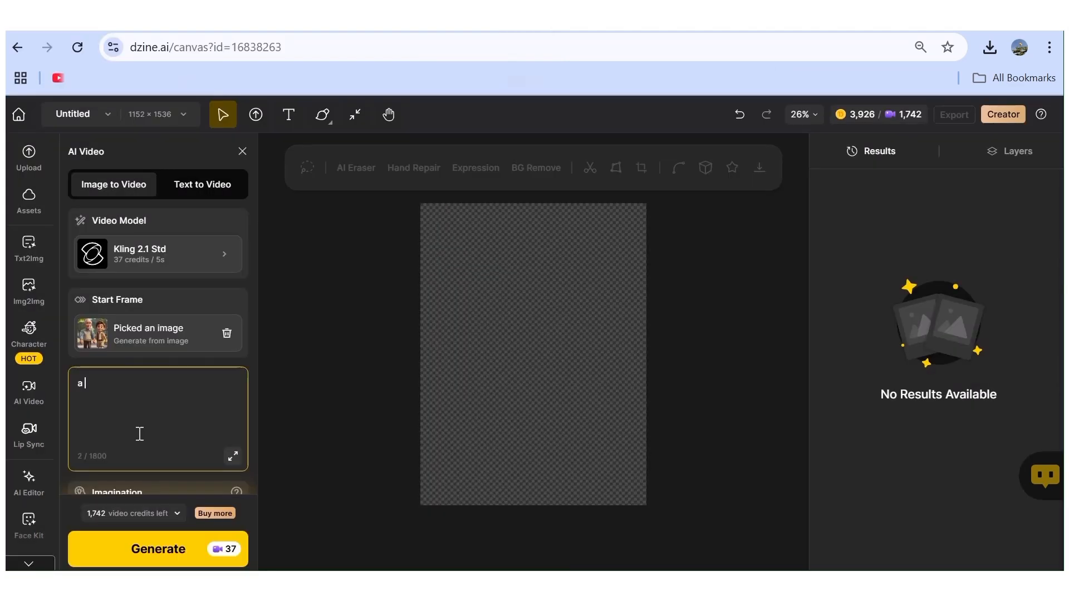
pyautogui.write('tracking shot of')
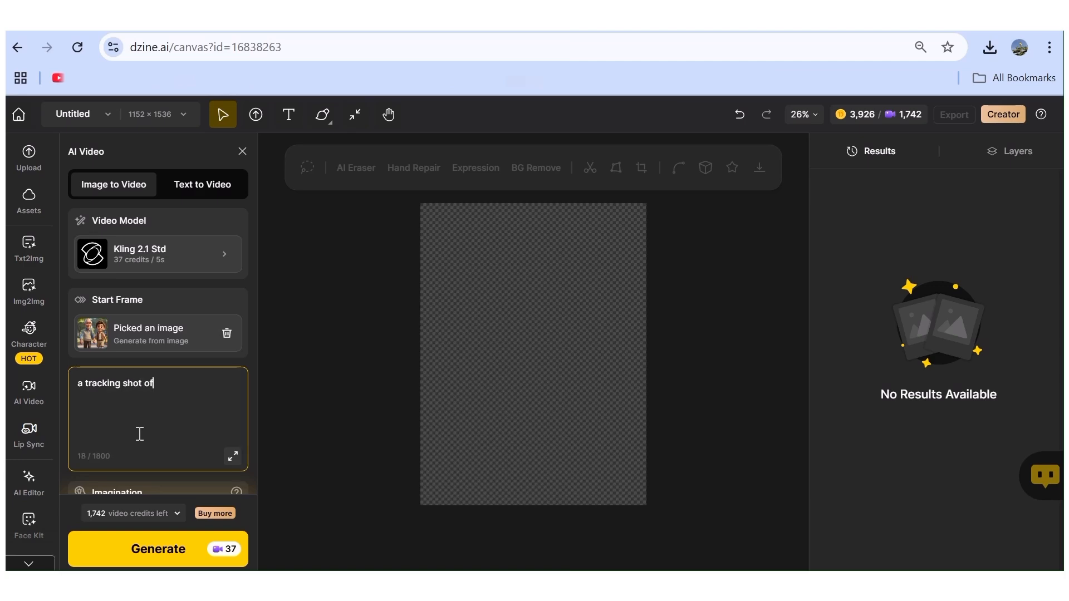
pyautogui.write(' a grandfather and h')
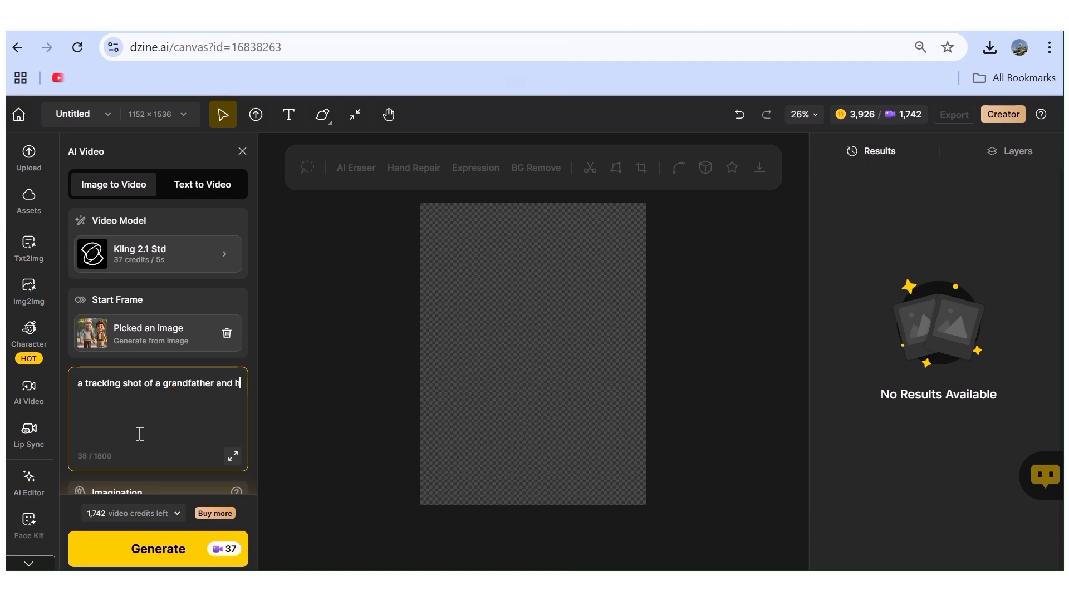
pyautogui.write('is grandson w')
pyautogui.press('BackSpace')
pyautogui.write('taking a walk i')
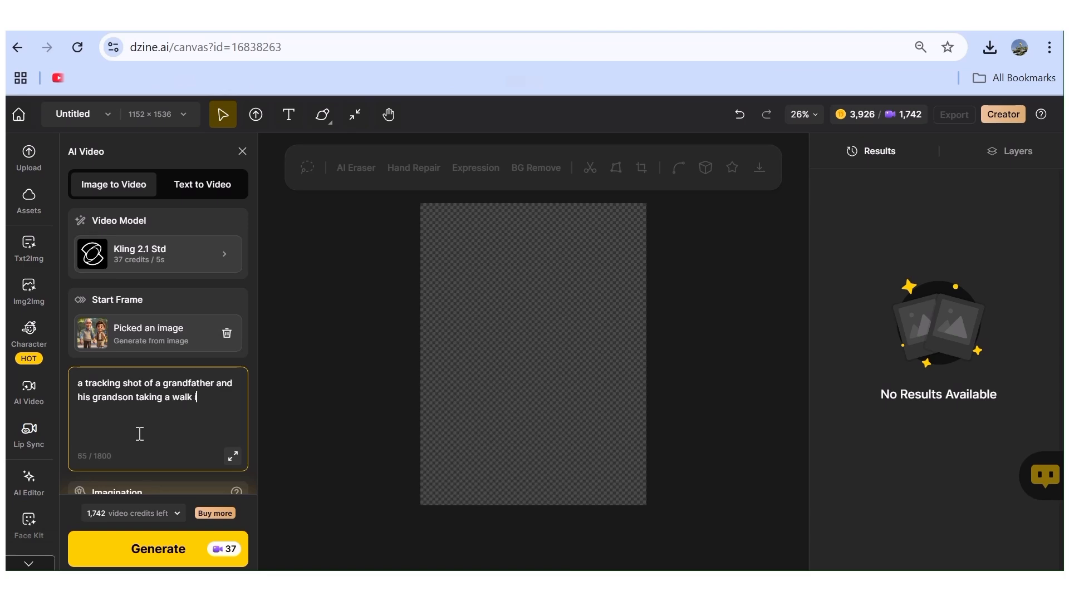
pyautogui.write('n the park on a bright sunn')
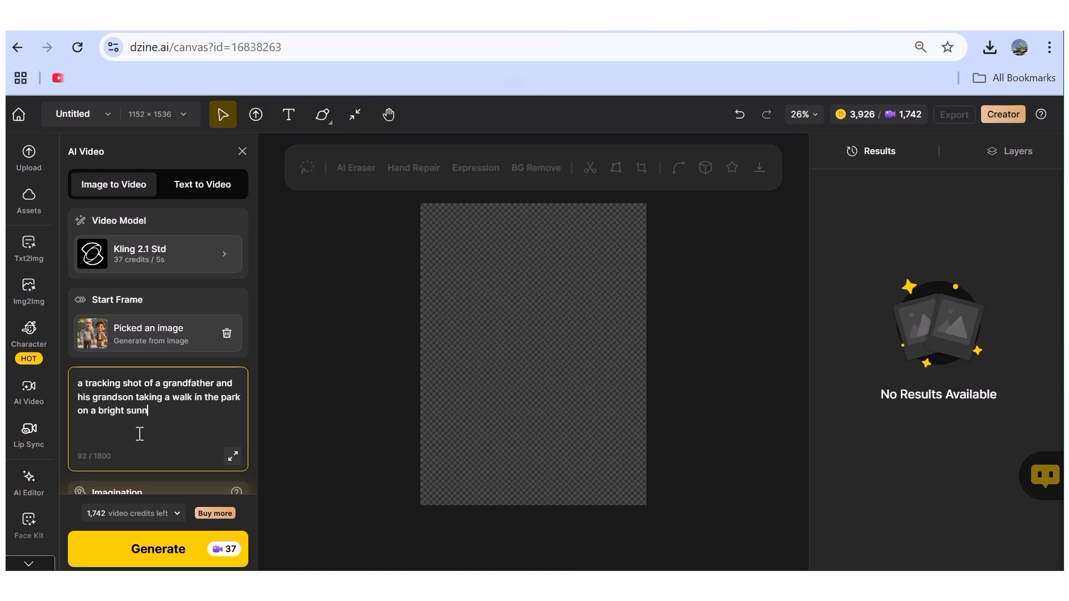
pyautogui.write('y day')
# Generate the 5s video with balanced 0.5 imagination and open the finished clip for playback.
pyautogui.scroll(-2, 143, 402)
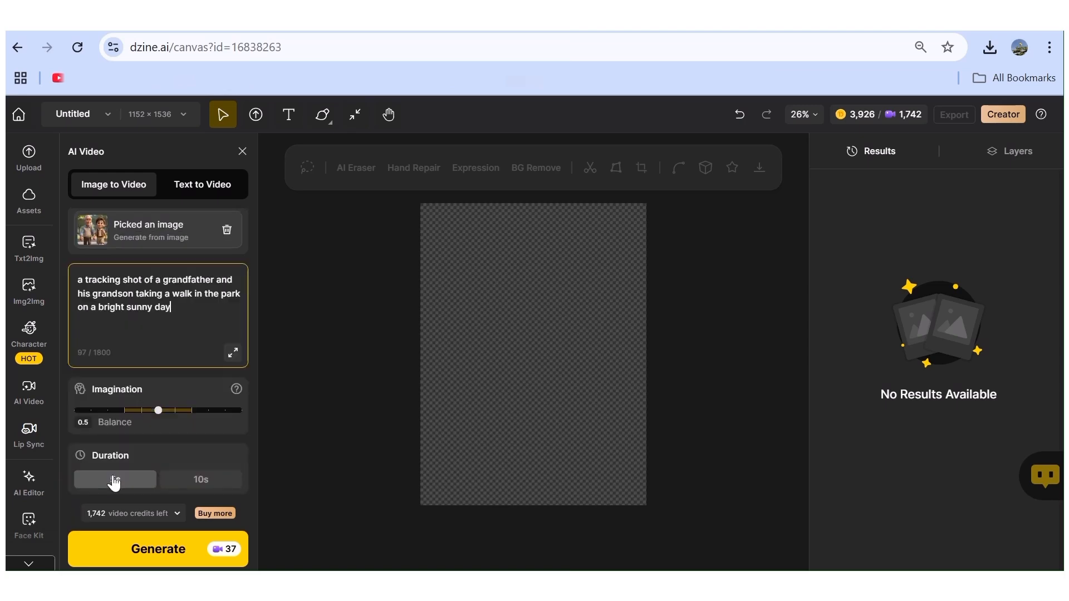
pyautogui.click(133, 553)
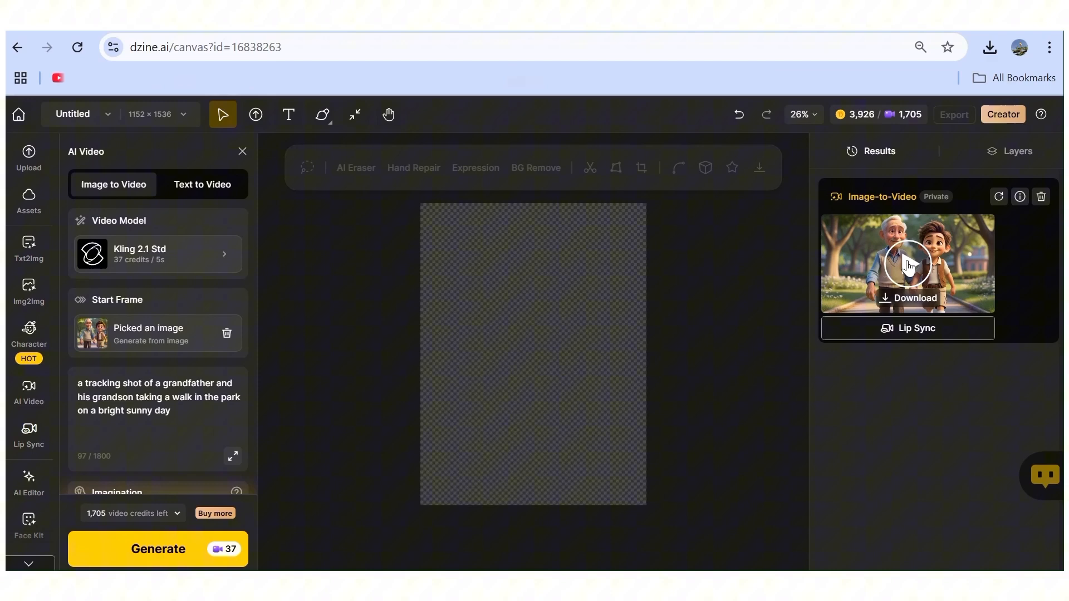
pyautogui.click(908, 266)
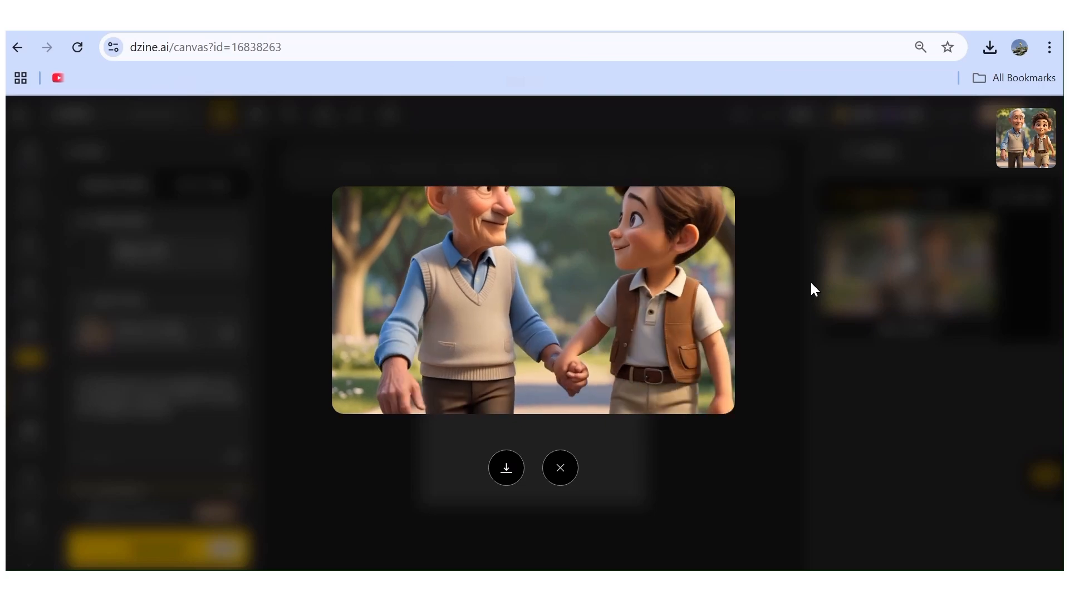
# Close the finished clip and extend the video prompt with "The characters should remain fully visible in frame at all times.".
pyautogui.moveTo(558, 291)
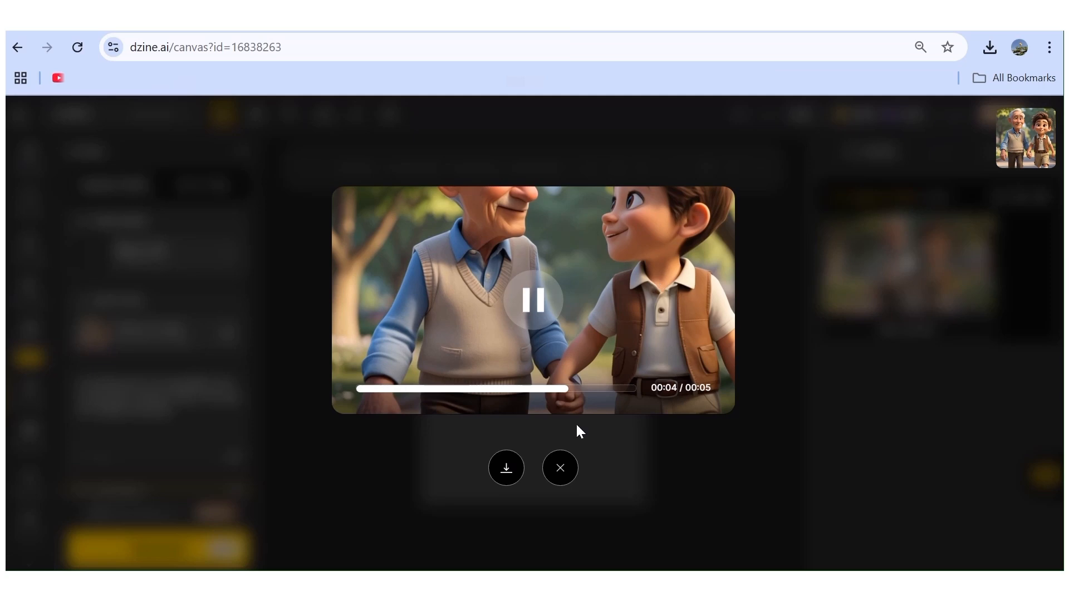
pyautogui.click(559, 467)
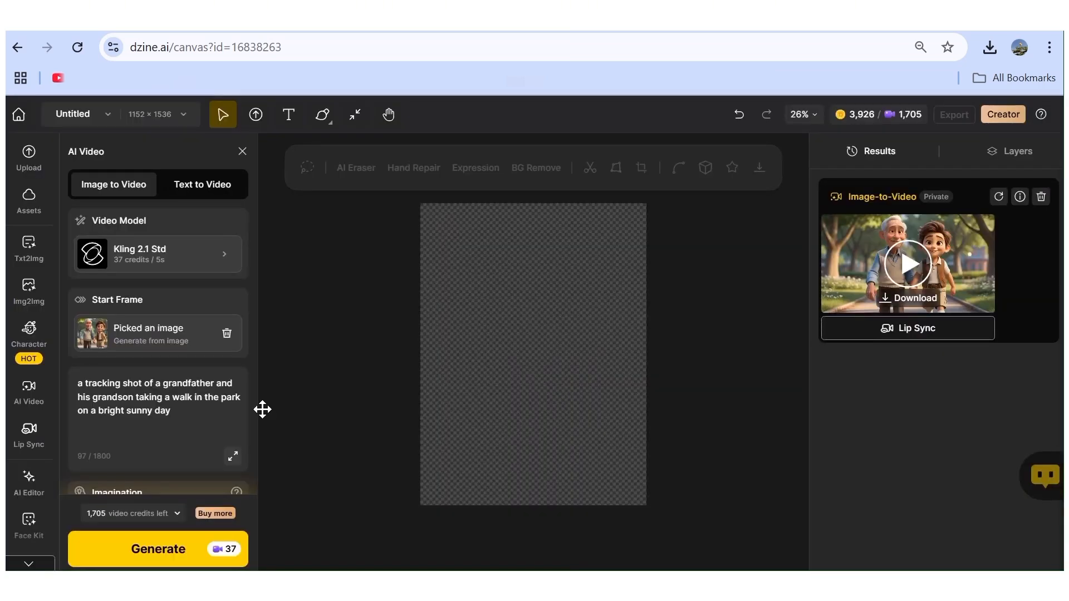
pyautogui.click(176, 417)
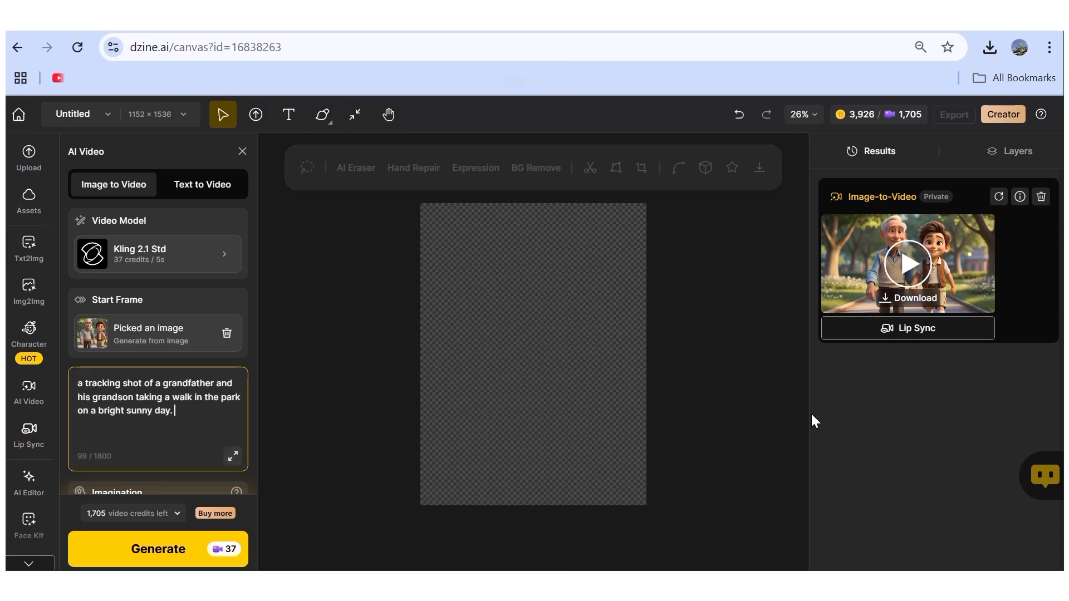
pyautogui.write('The characters sh')
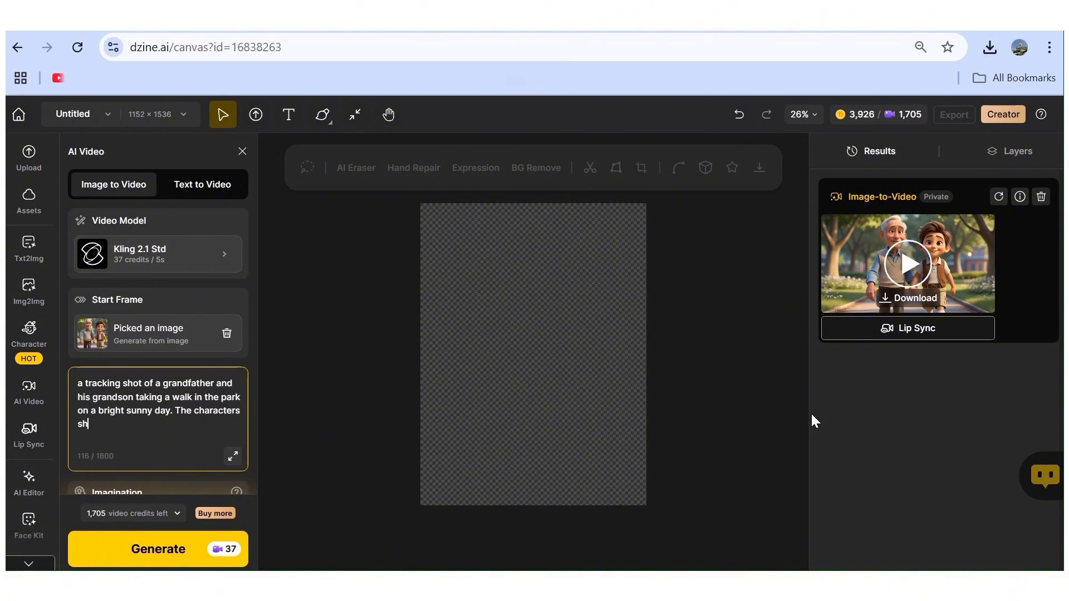
pyautogui.write('ould remain fully visible in frame at all times.')
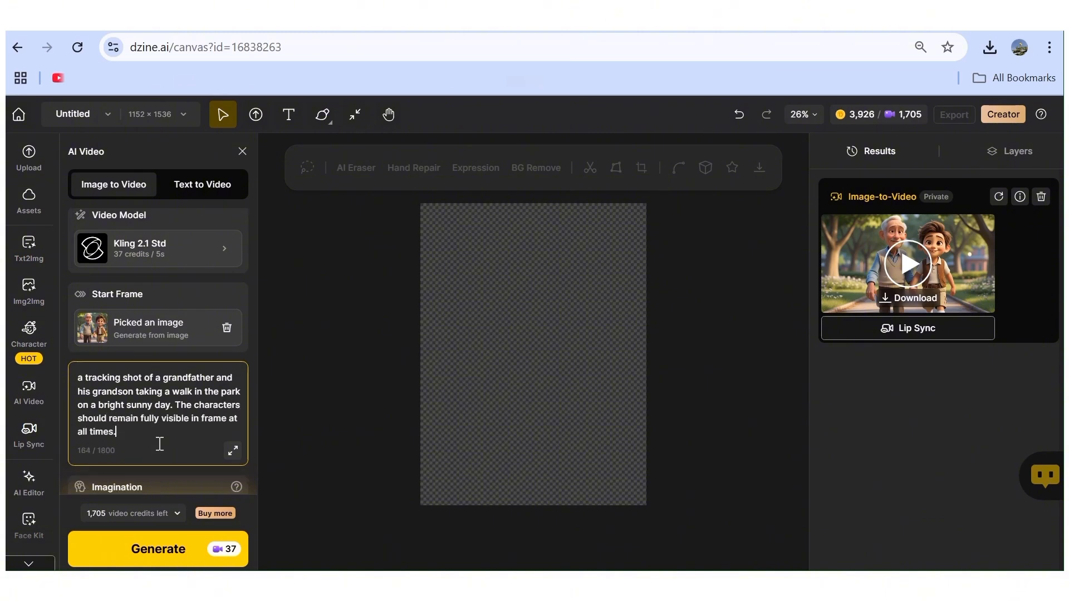
# Generate the 5s video again from the extended prompt, play the new clip, and close its preview.
pyautogui.scroll(-2, 162, 443)
pyautogui.click(134, 550)
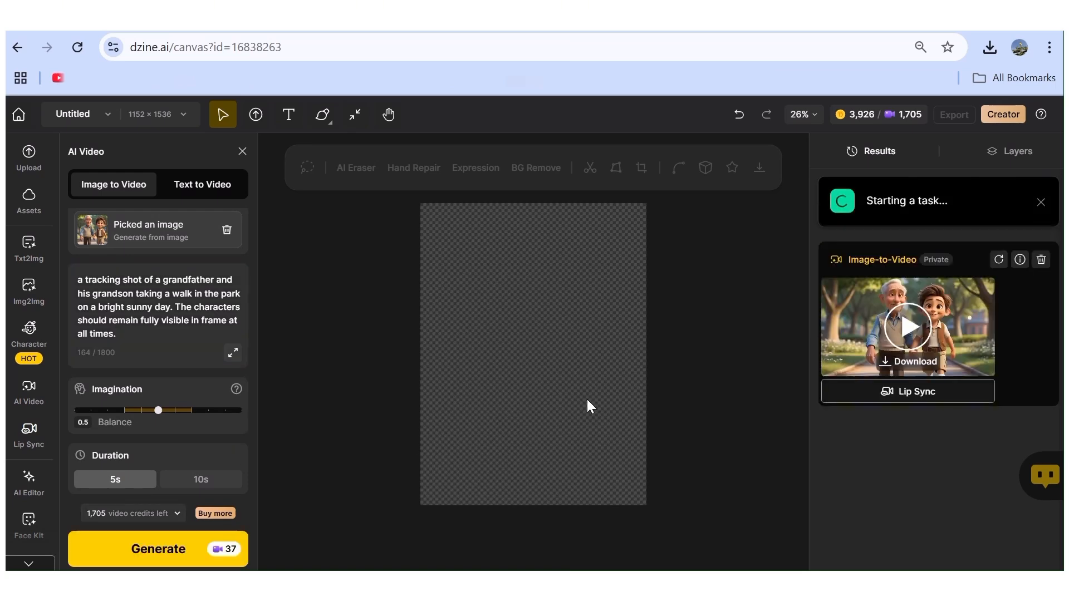
pyautogui.click(910, 265)
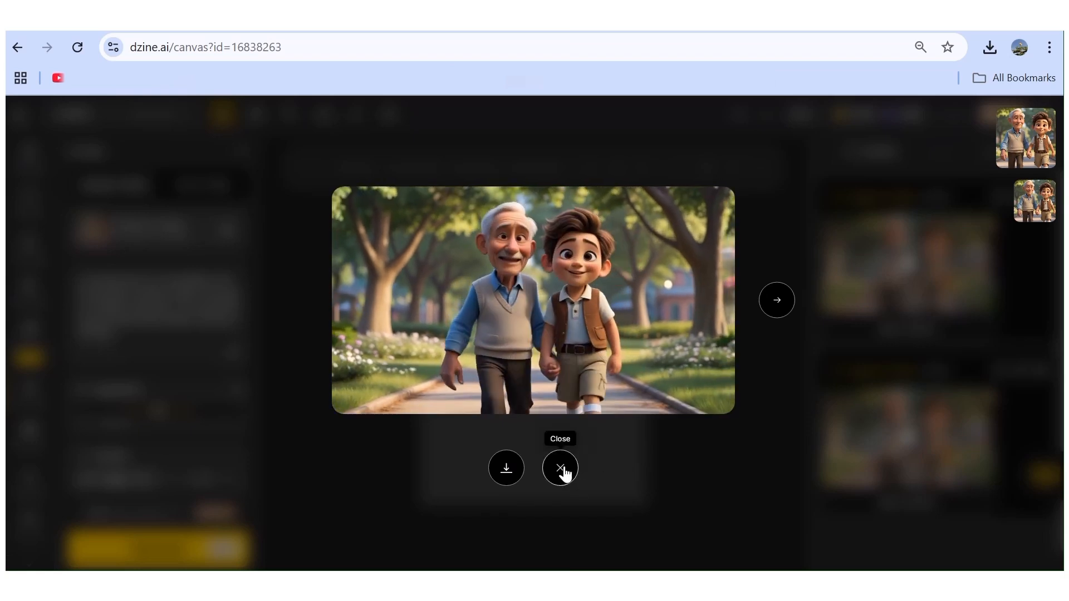
pyautogui.click(561, 469)
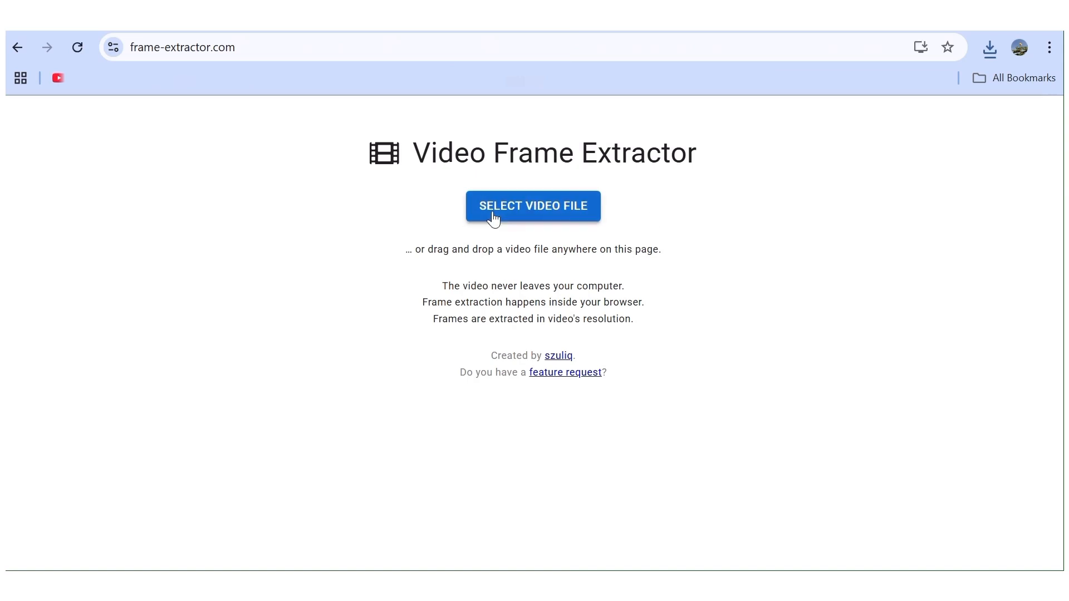
# Switch to Video Frame Extractor at frame-extractor.com and load the downloaded video Untitled (23).
pyautogui.click(511, 208)
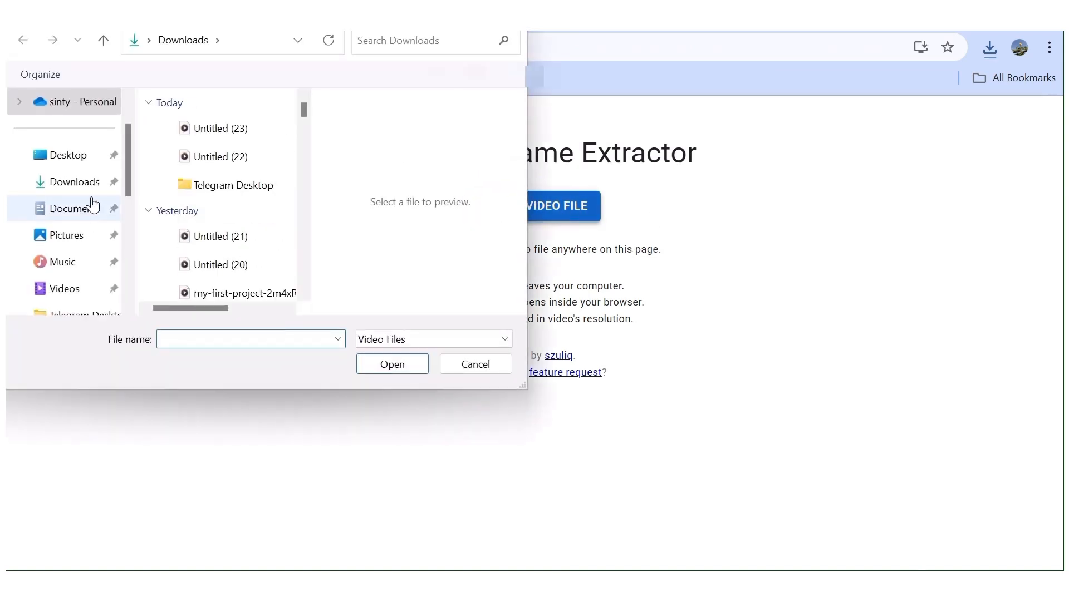
pyautogui.click(248, 134)
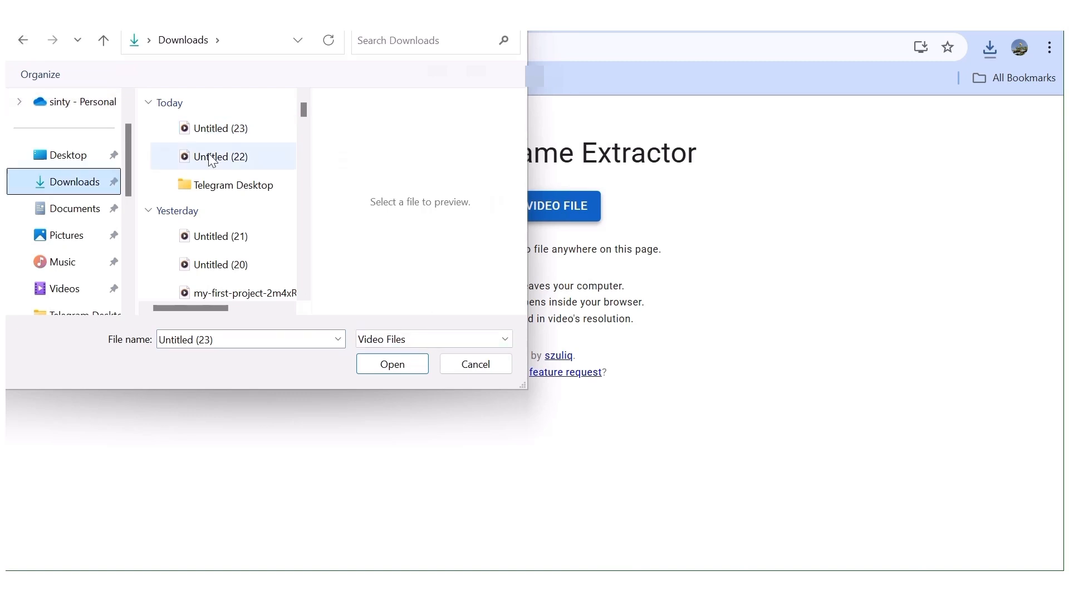
pyautogui.click(218, 135)
pyautogui.click(388, 369)
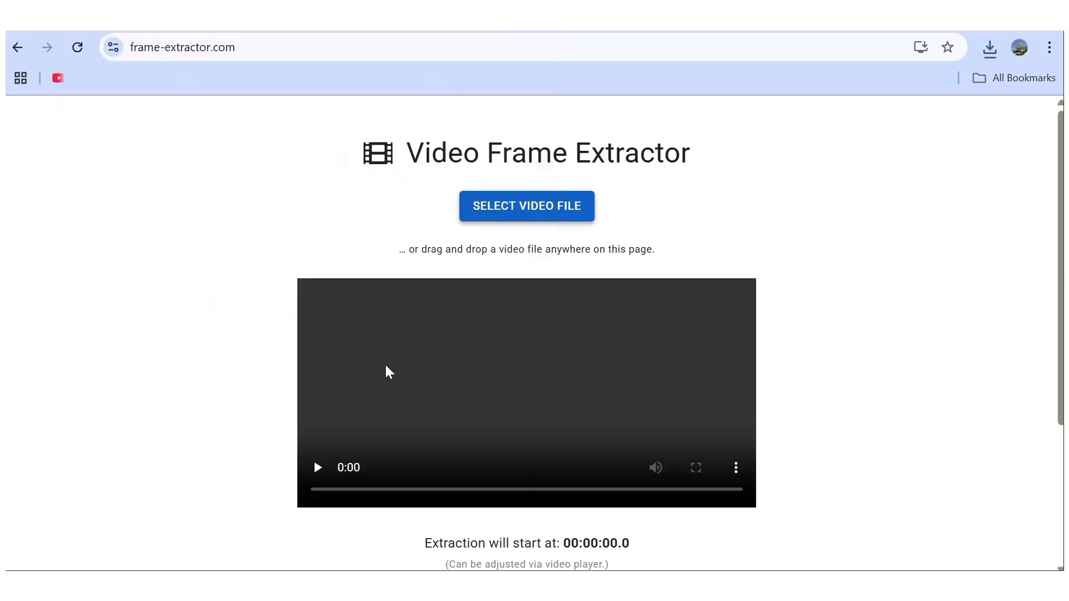
pyautogui.scroll(-5, 593, 298)
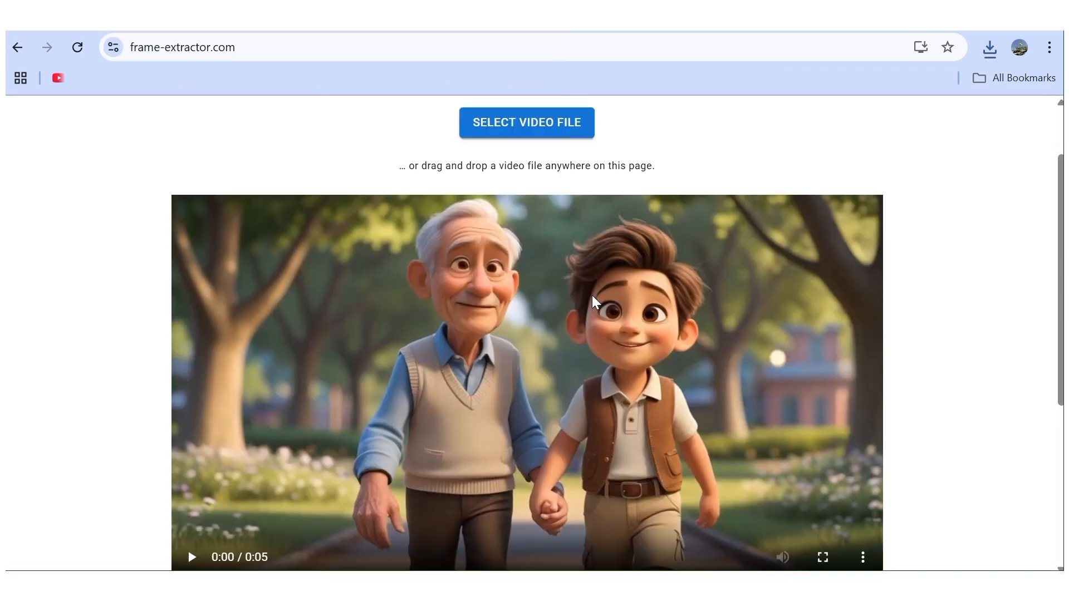
pyautogui.click(830, 323)
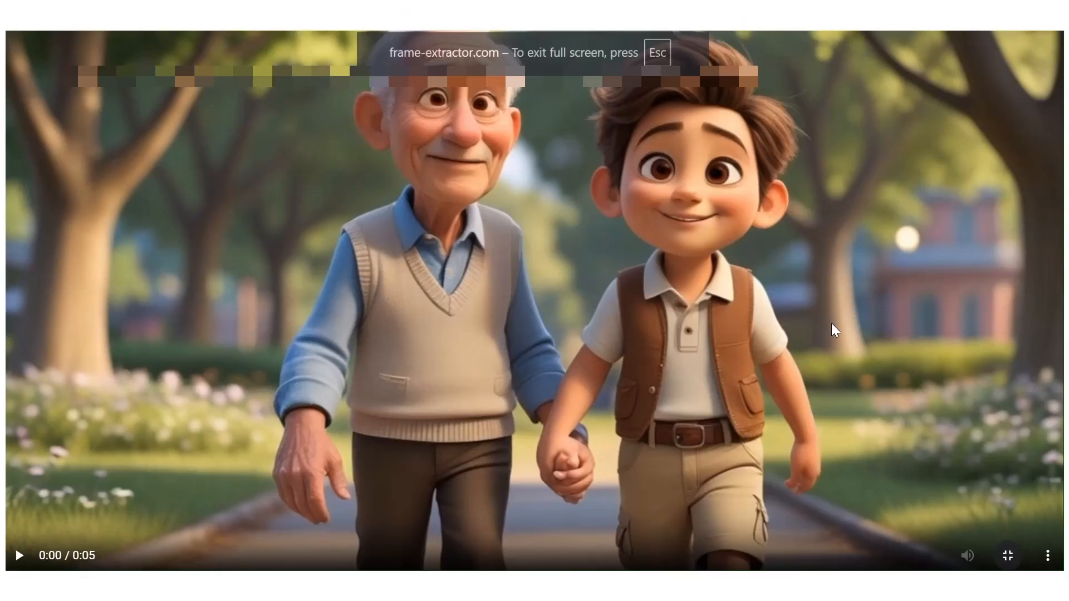
pyautogui.click(1009, 556)
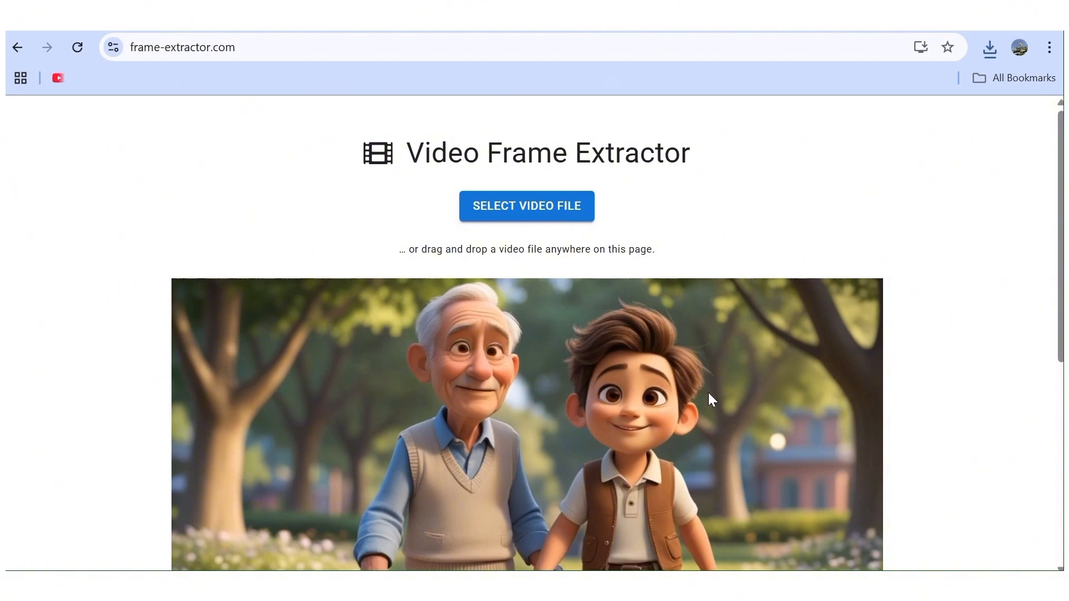
# Extract 10 frames spaced 100 ms apart, starting at 00:00:04.698 near the end of the clip.
pyautogui.scroll(-5, 708, 393)
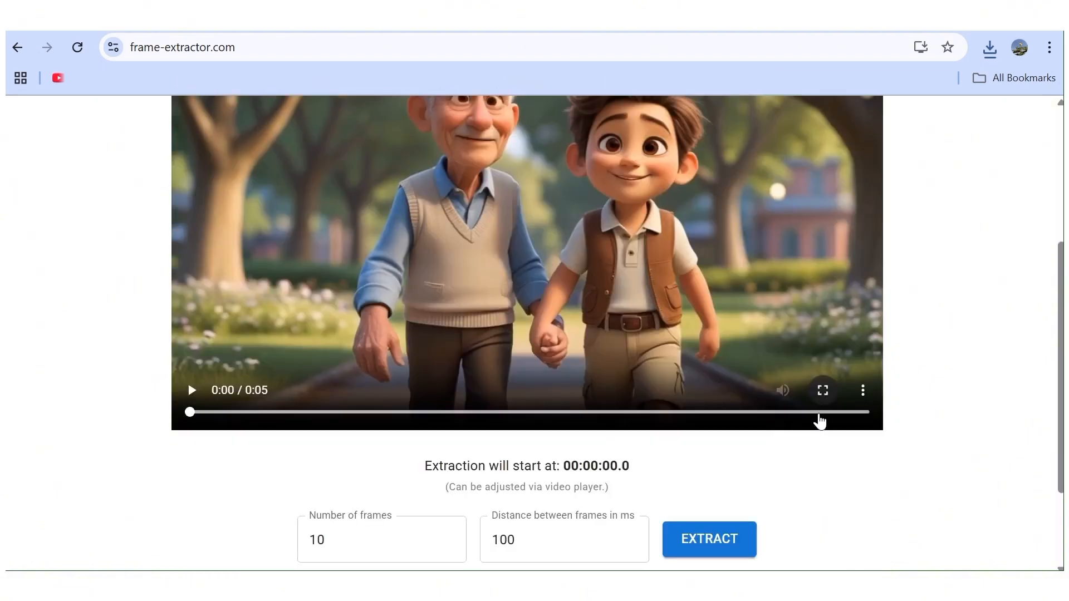
pyautogui.click(818, 415)
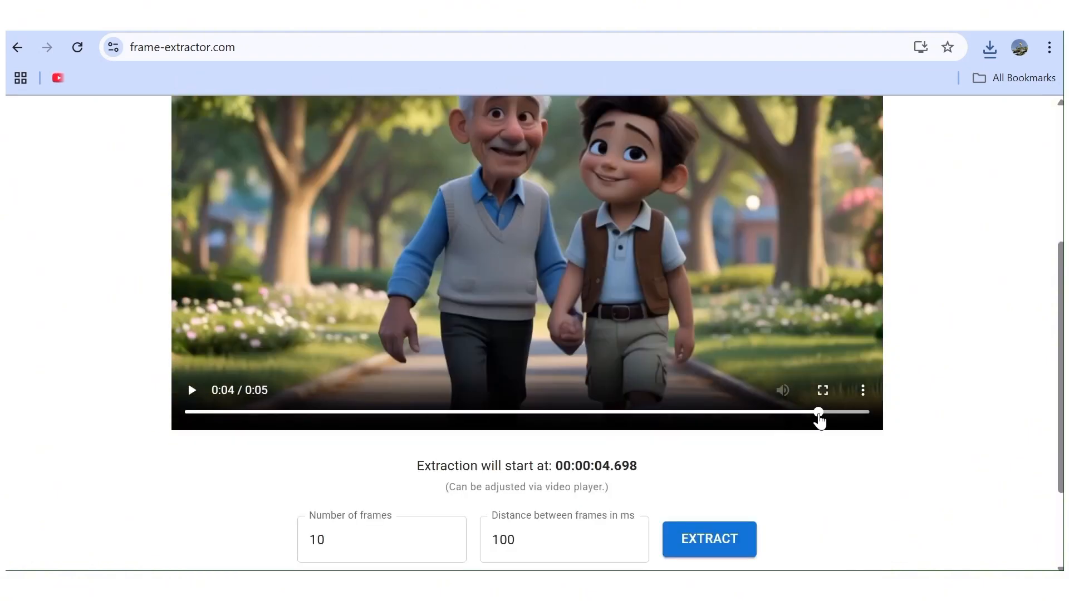
pyautogui.scroll(-2, 579, 396)
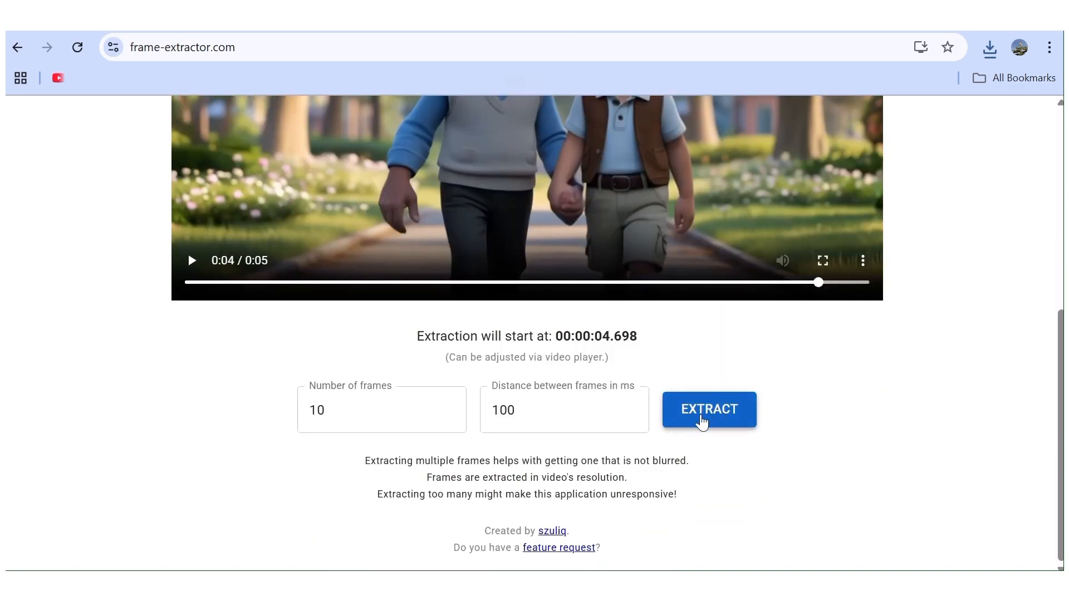
pyautogui.click(729, 416)
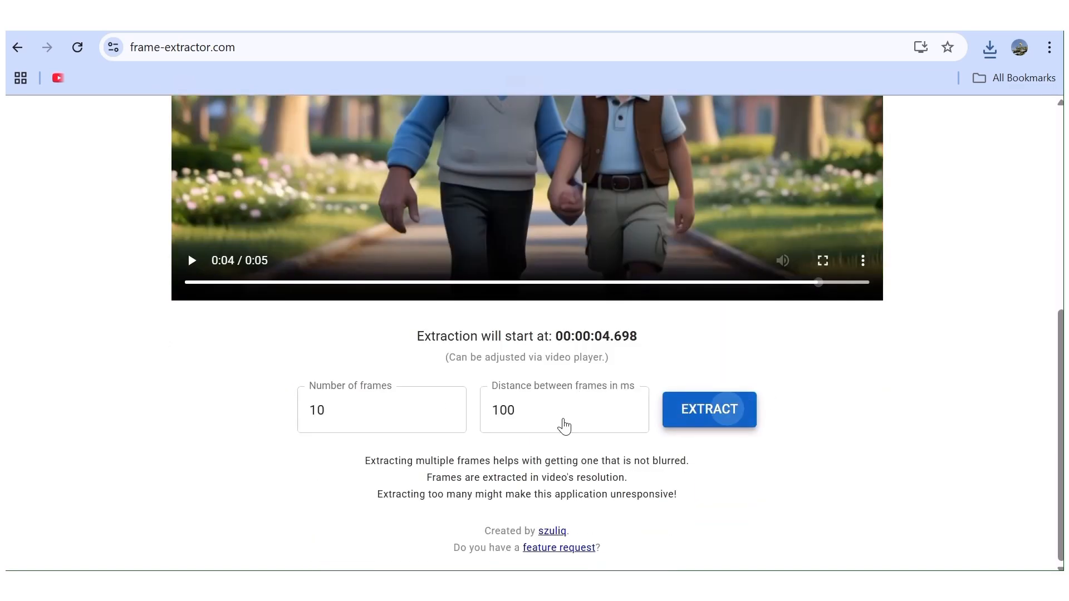
# Look through the extracted frames and go to the last one, frame #3 at 00:00:04.989.
pyautogui.scroll(-10, 499, 395)
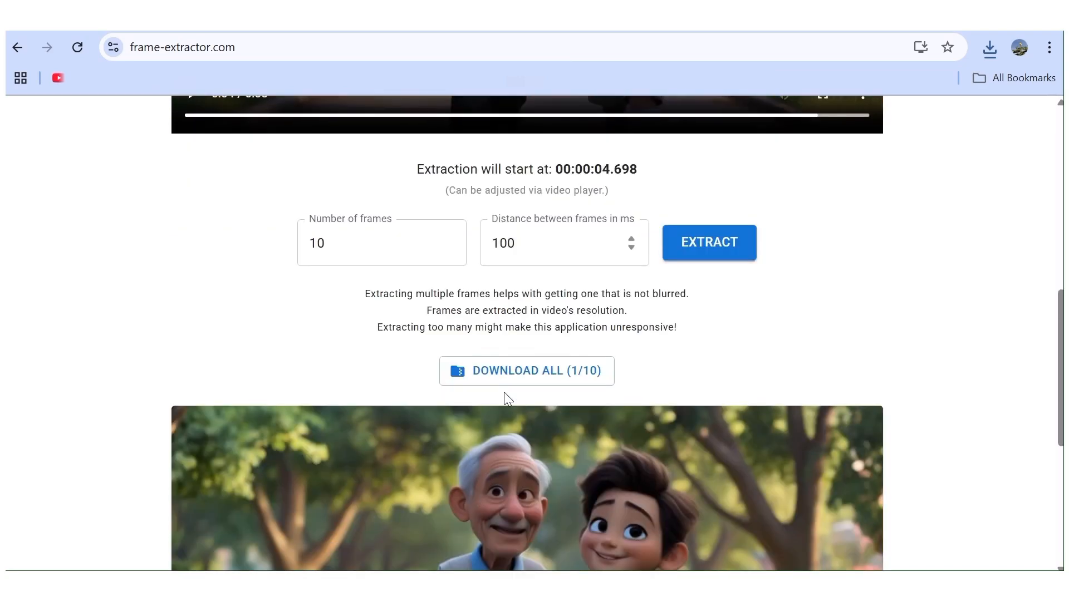
pyautogui.scroll(-14, 505, 393)
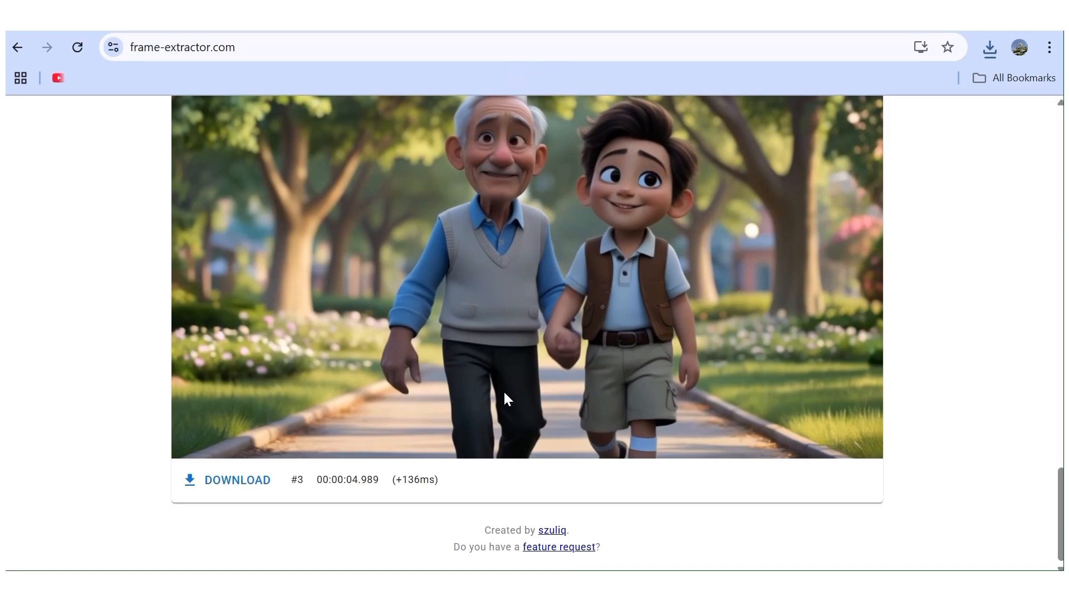
pyautogui.scroll(6, 503, 390)
pyautogui.scroll(-6, 504, 390)
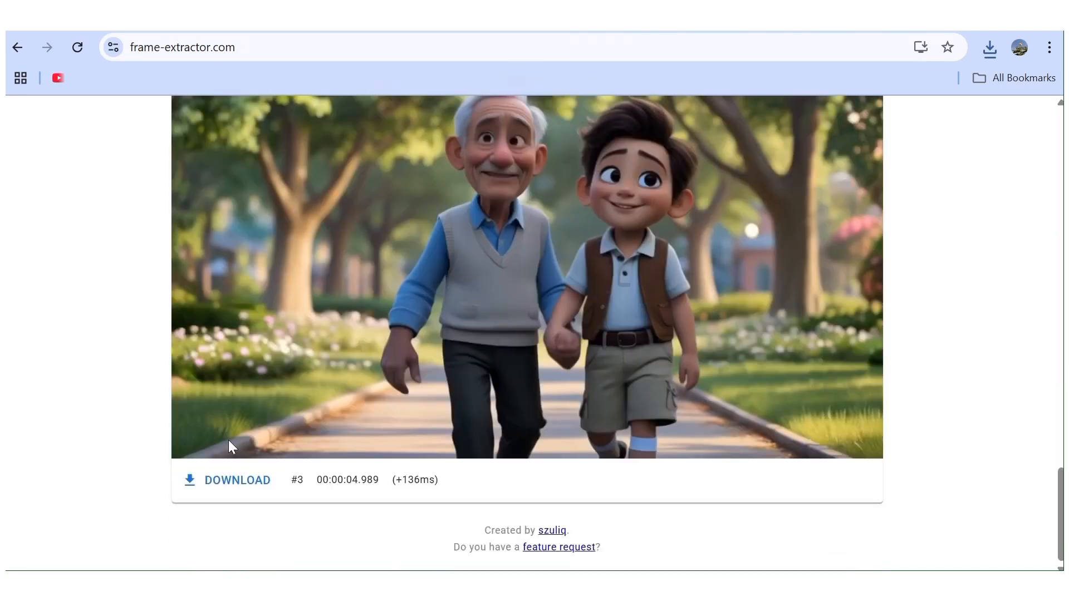
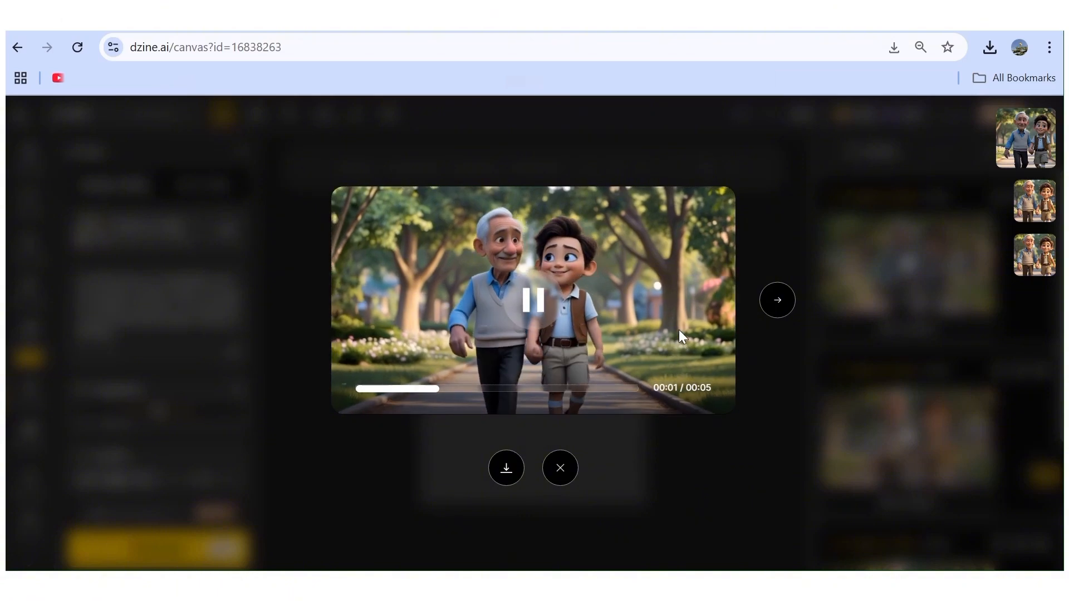
# In ChatGPT, request a short park-walk conversation between Noah and his grandfather, with sentences around 4 seconds long and Grandpa starting the conversation.
pyautogui.click(824, 334)
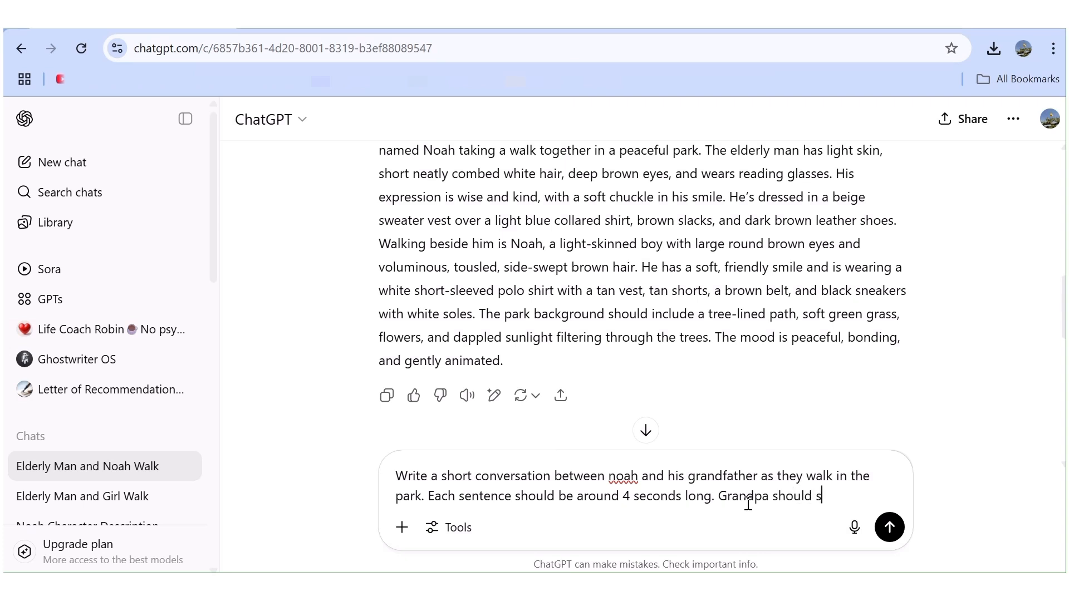
pyautogui.write('the conversation')
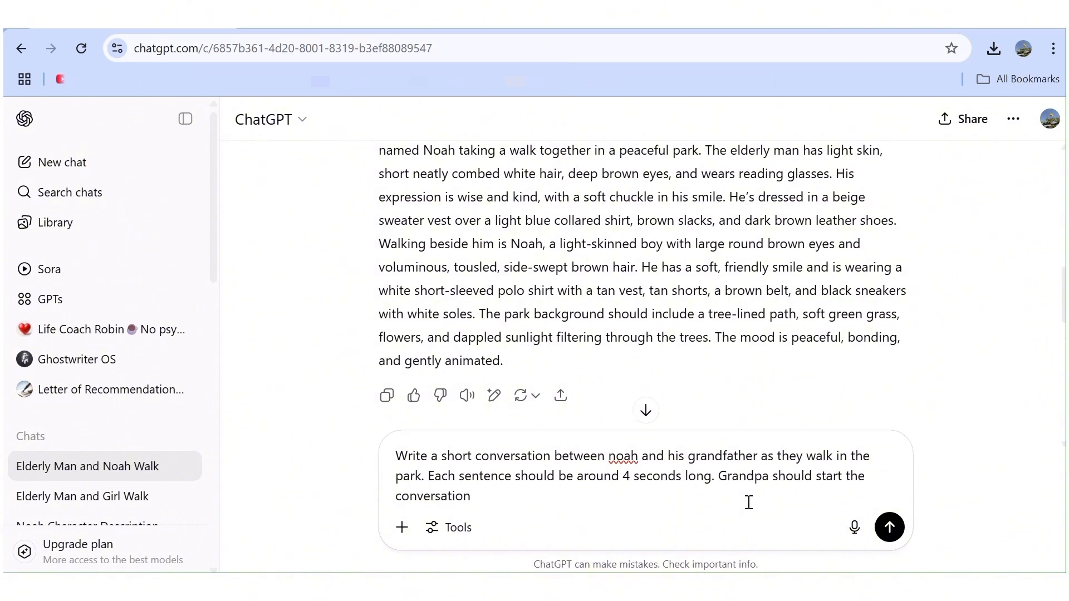
pyautogui.press('Return')
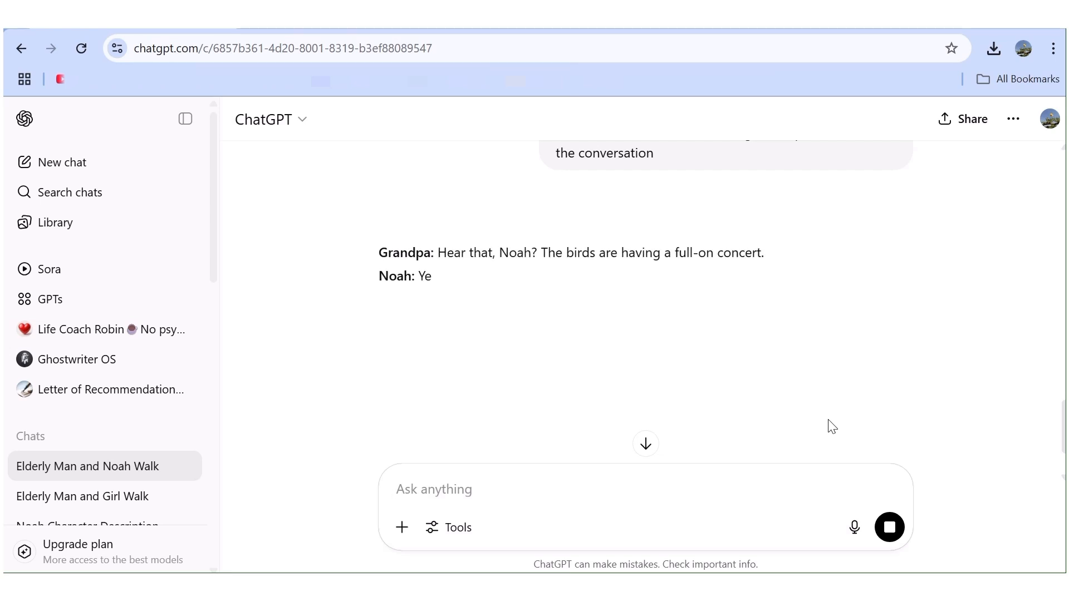
pyautogui.write('re')
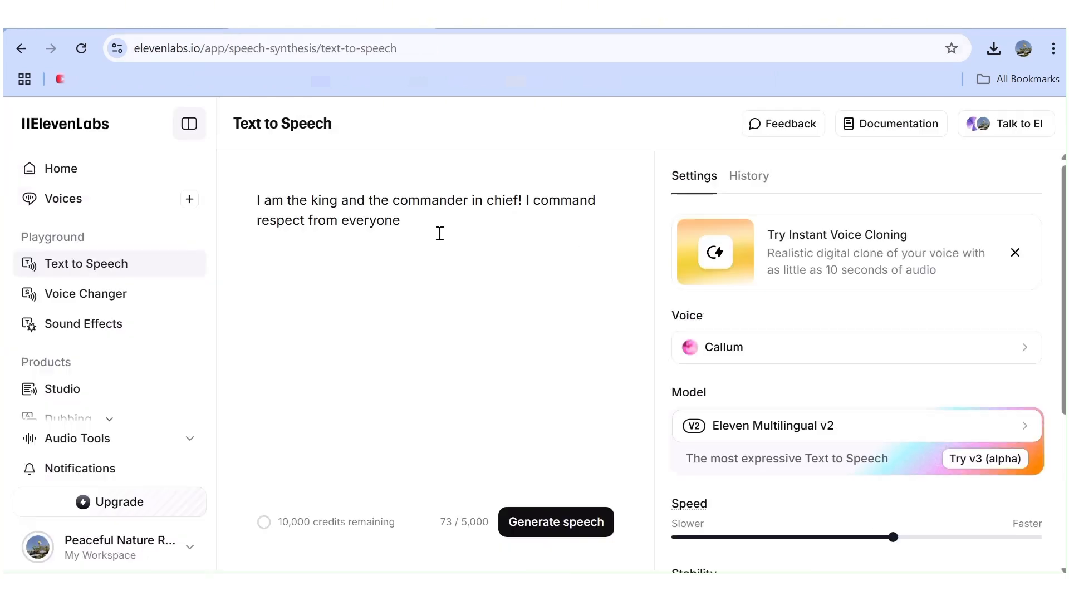
pyautogui.moveTo(438, 234); pyautogui.dragTo(227, 166)
pyautogui.press('BackSpace')
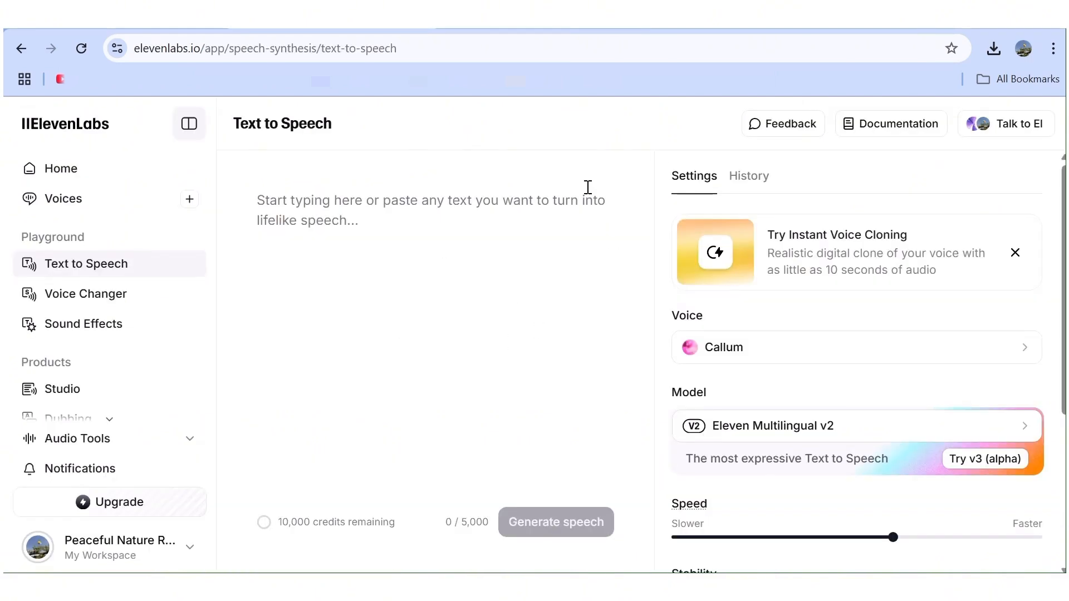
# Switch to Dzine, start Lip Sync on the second-to-last video result with Grandpa's face, and open the speaking voice settings.
pyautogui.click(405, 25)
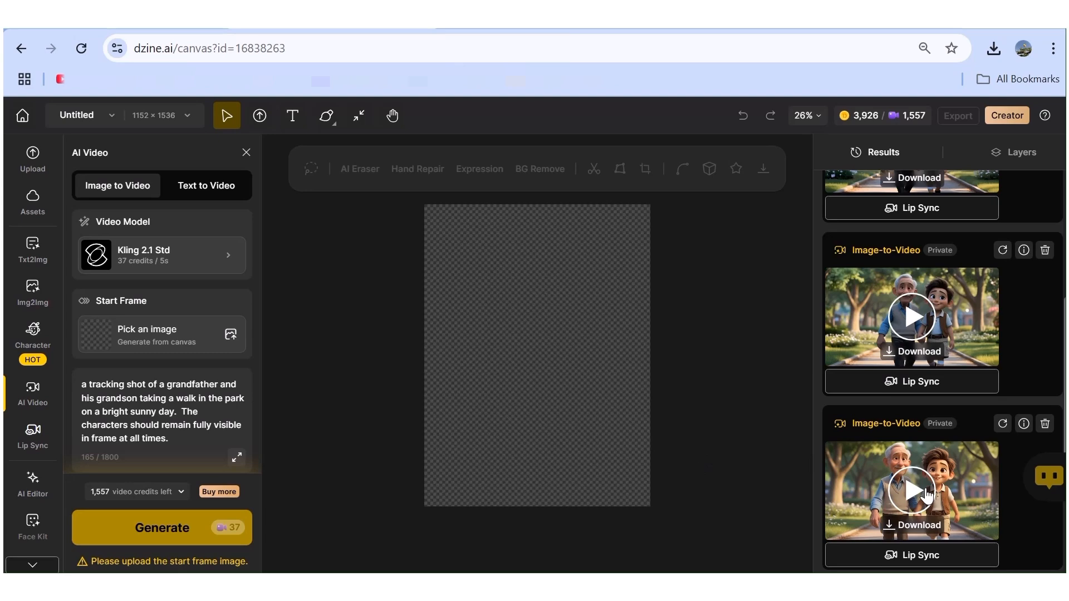
pyautogui.scroll(2, 926, 494)
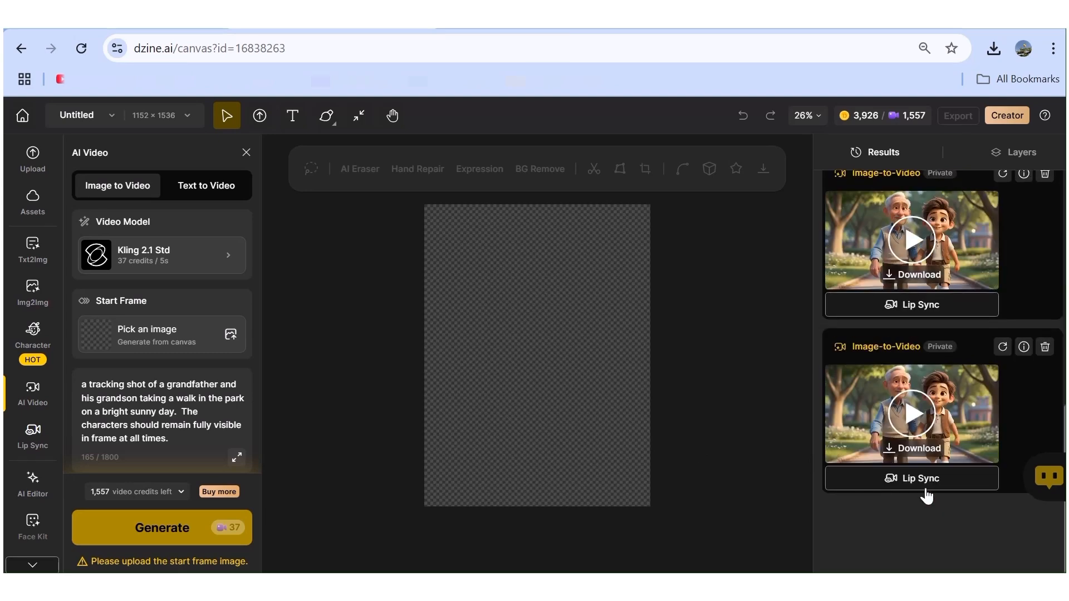
pyautogui.scroll(1, 926, 494)
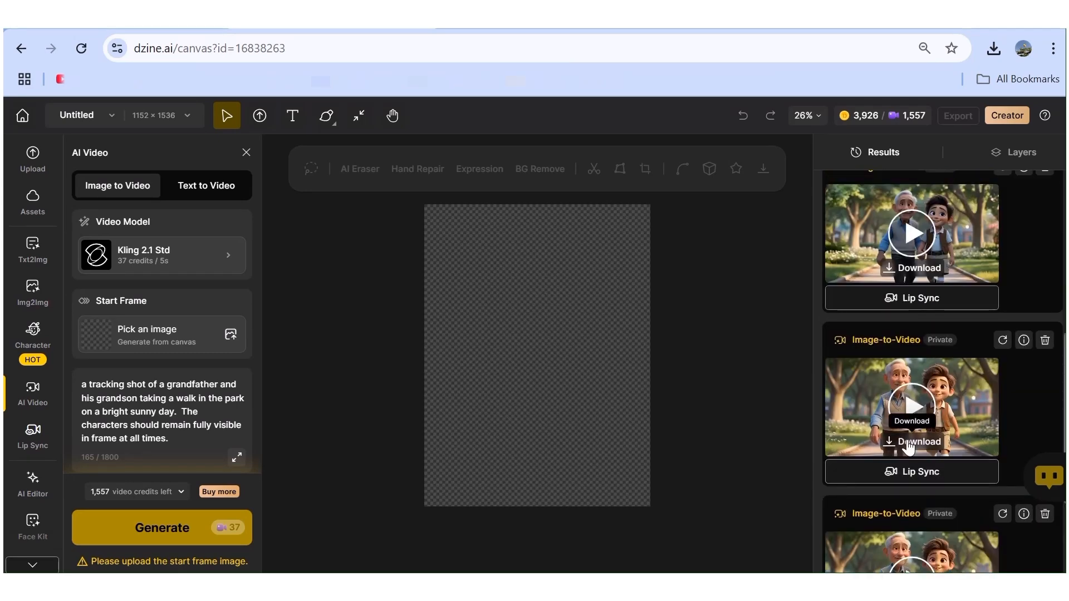
pyautogui.click(902, 477)
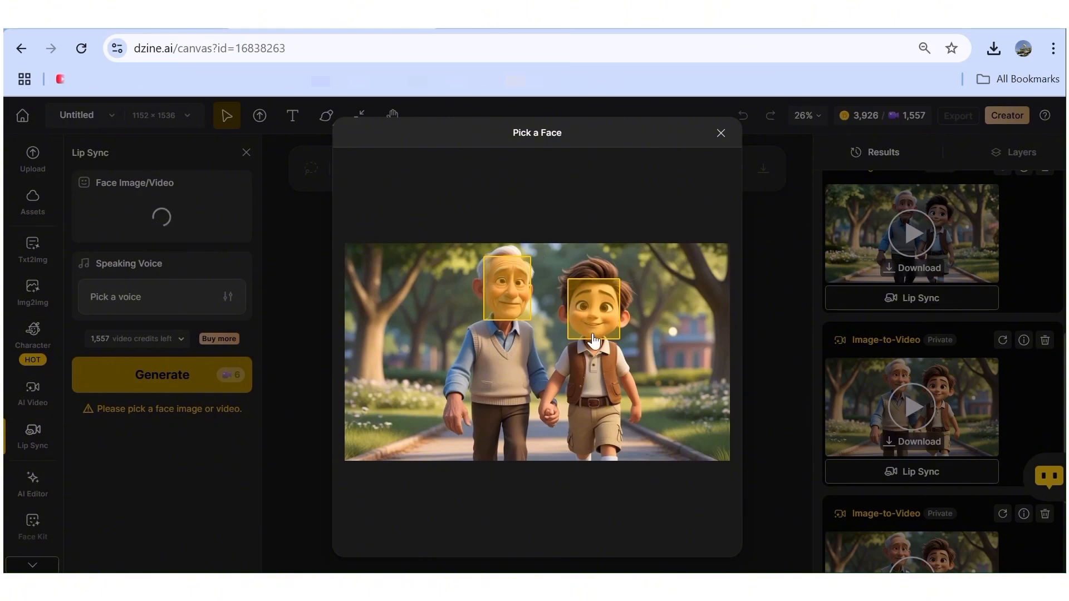
pyautogui.click(506, 300)
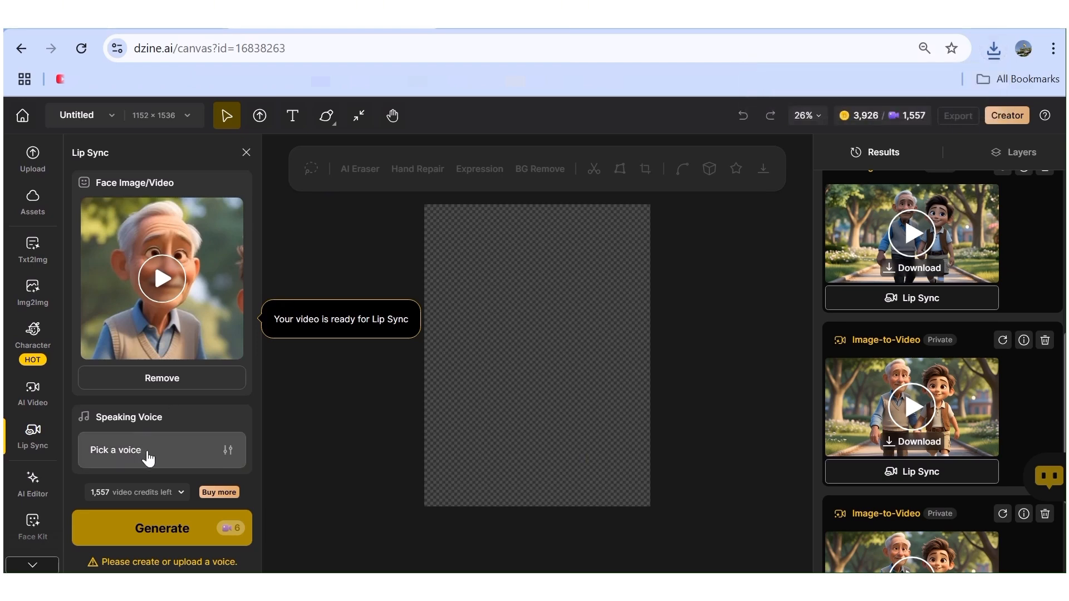
pyautogui.click(148, 459)
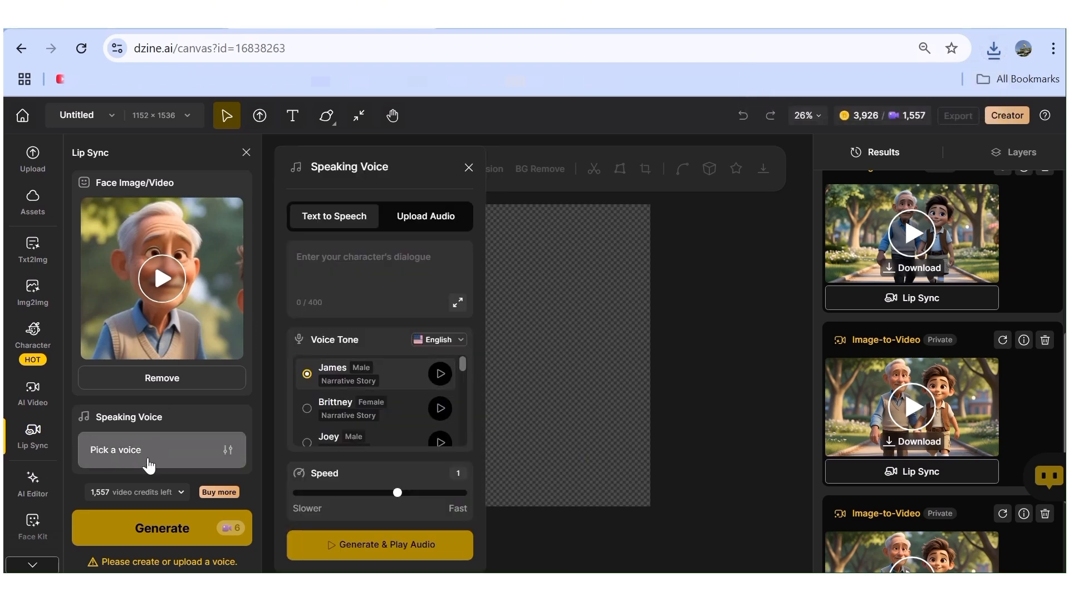
pyautogui.click(429, 221)
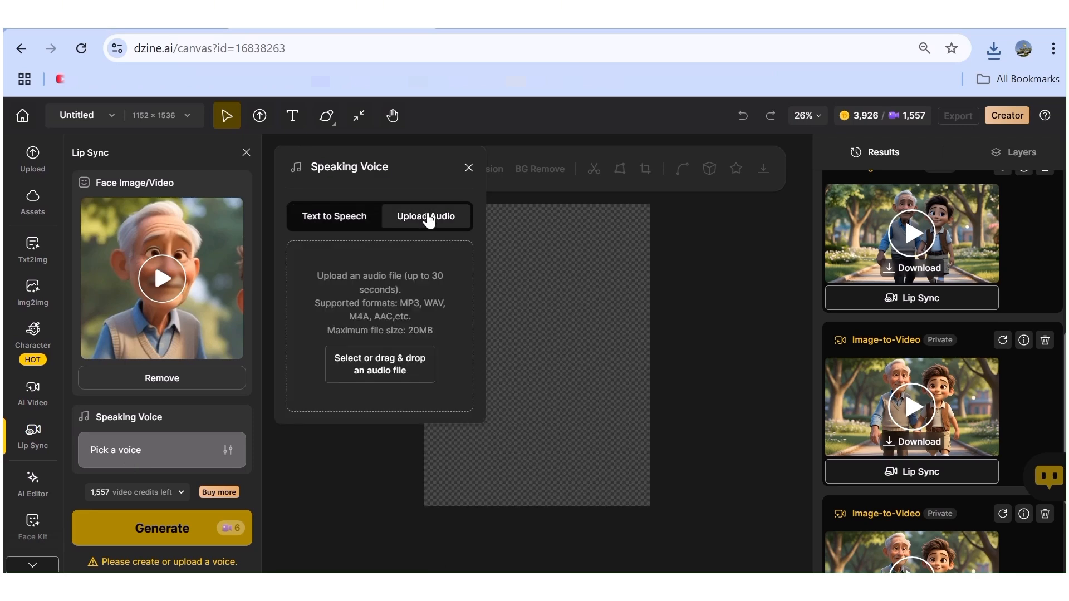
pyautogui.click(388, 365)
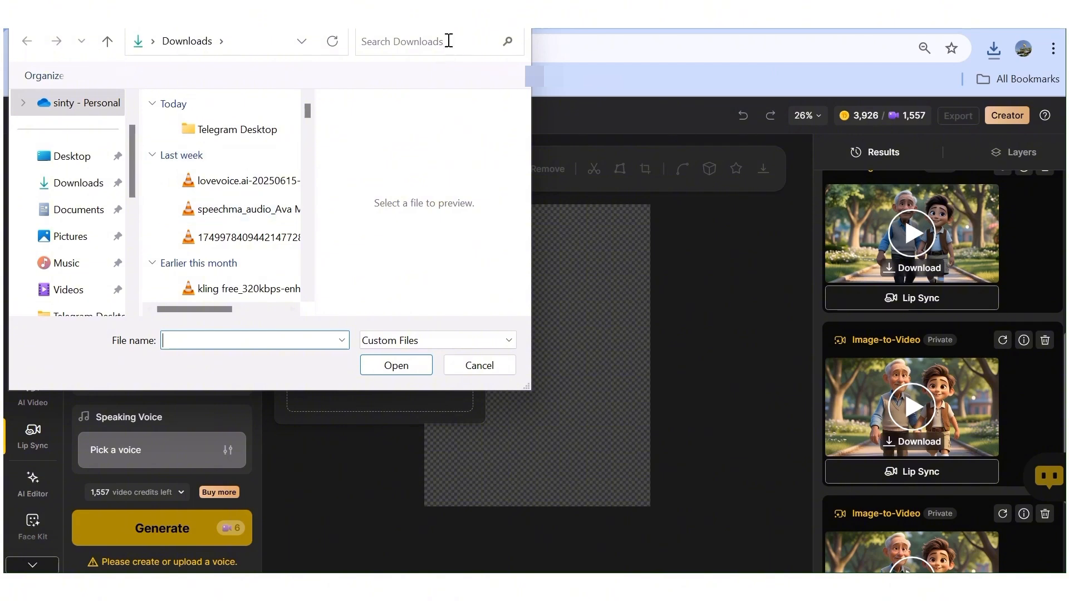
pyautogui.click(513, 15)
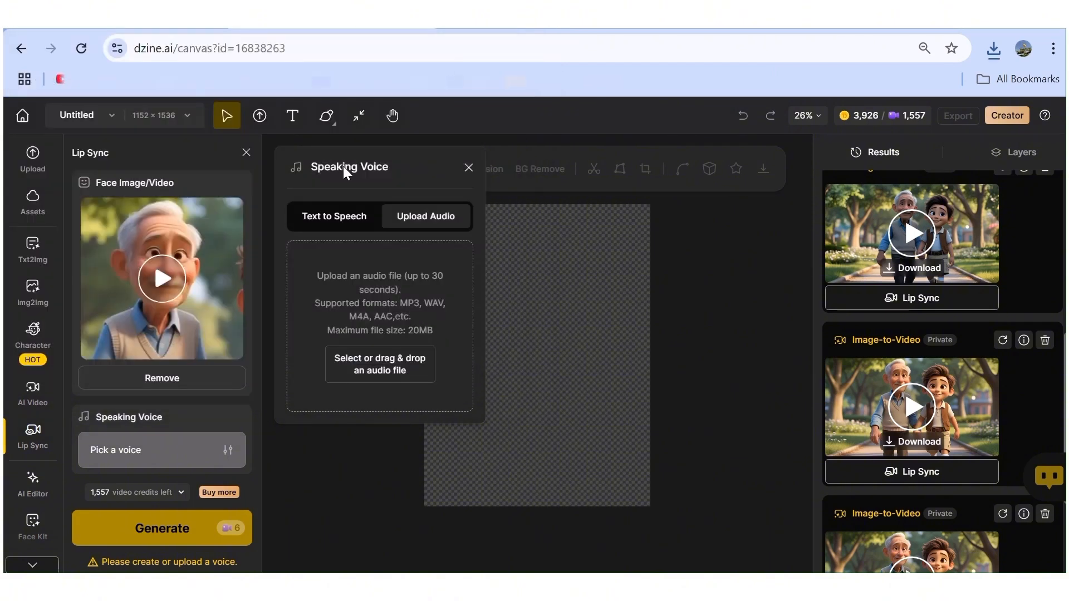
pyautogui.click(325, 218)
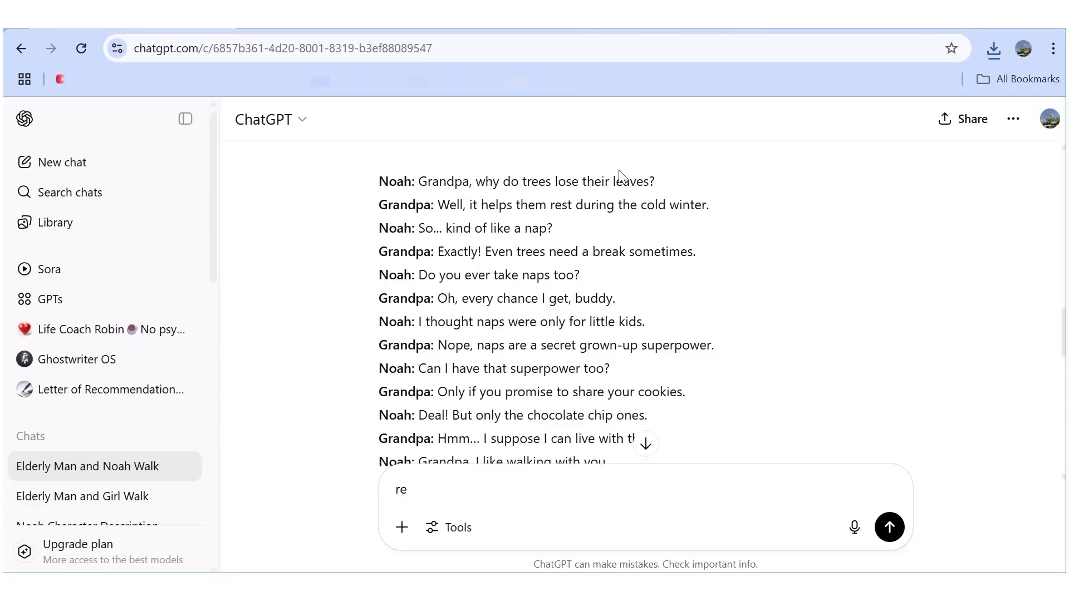
# Copy Noah's question about trees from ChatGPT into Dzine's dialogue and reword it as "Noah, do you know why trees lose their leaves?".
pyautogui.moveTo(668, 184); pyautogui.dragTo(416, 182)
pyautogui.rightClick(477, 183)
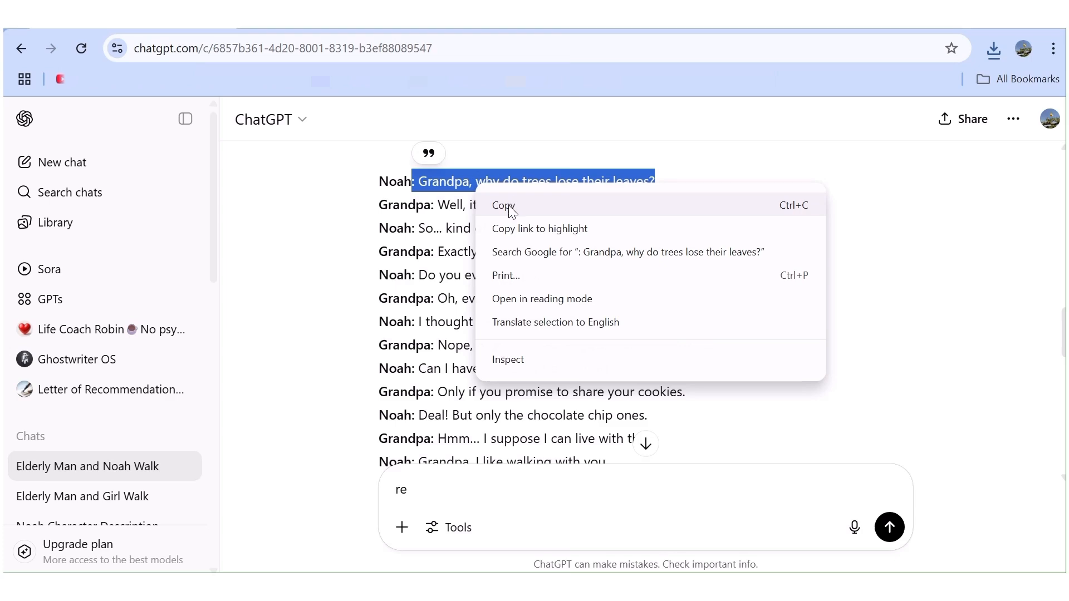
pyautogui.click(512, 196)
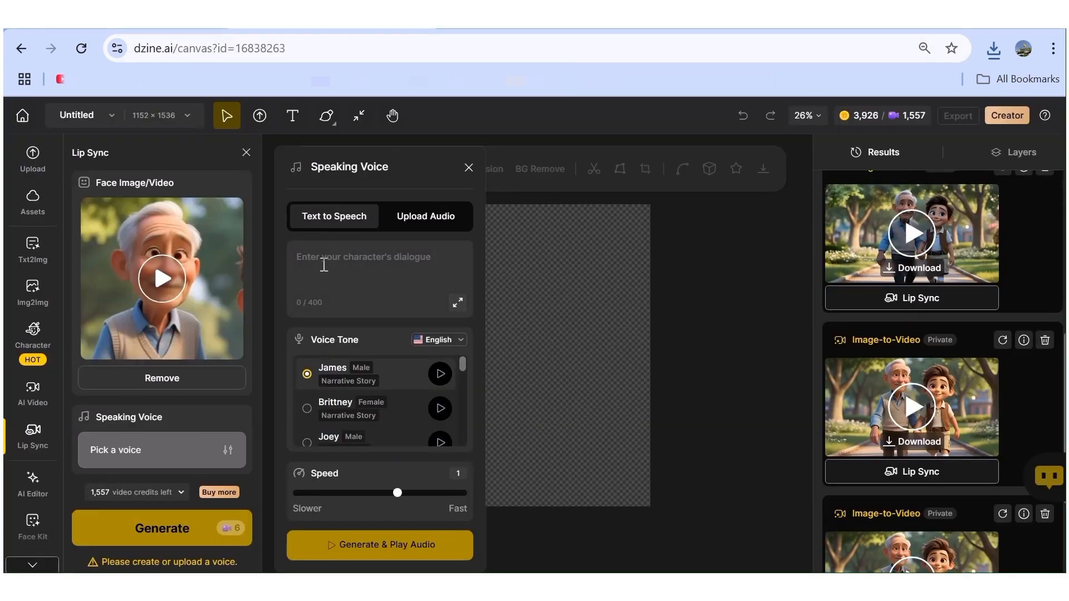
pyautogui.click(323, 265)
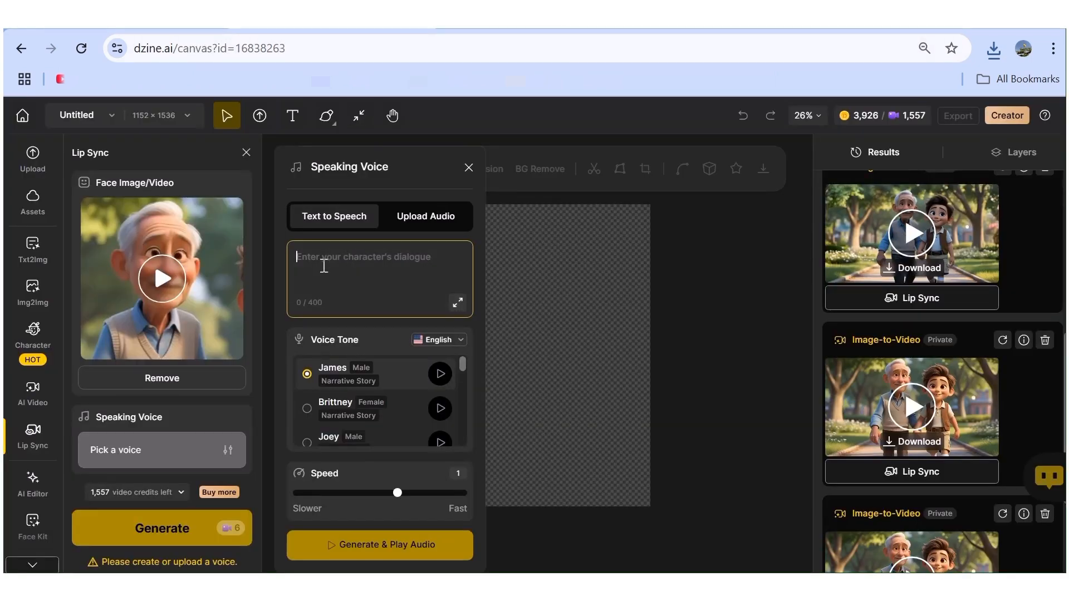
pyautogui.rightClick(320, 262)
pyautogui.click(364, 386)
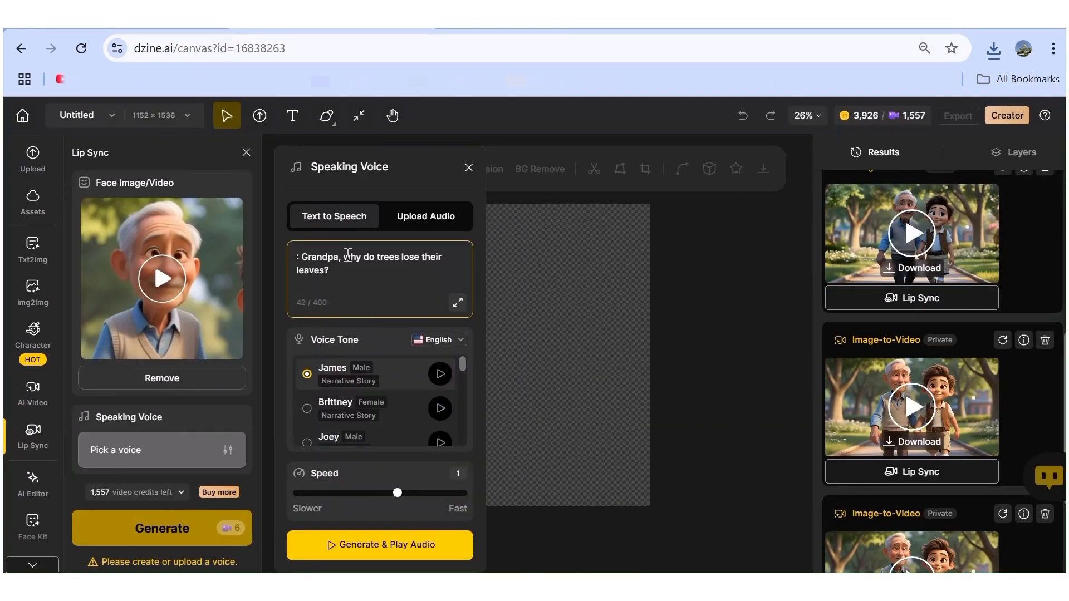
pyautogui.moveTo(320, 259); pyautogui.dragTo(300, 259)
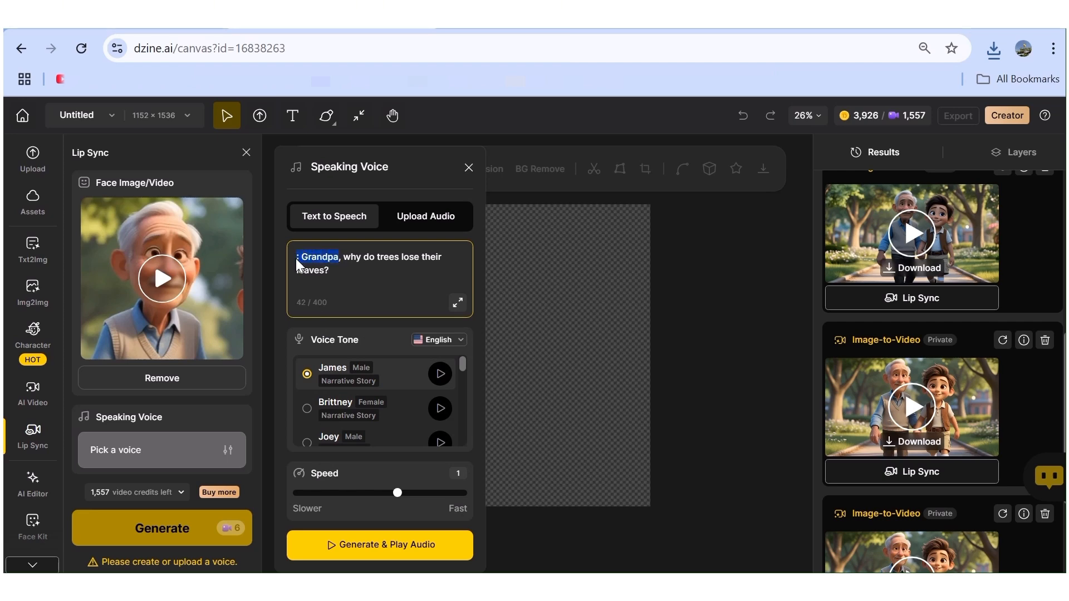
pyautogui.write('Noah,')
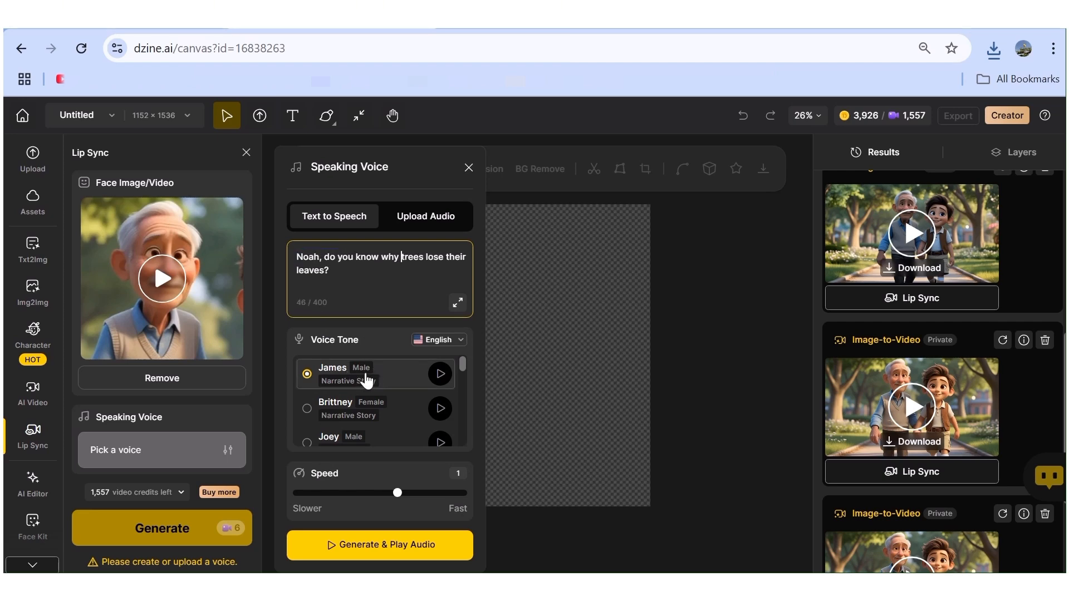
# Generate the dialogue audio with the James voice at speed 1 and produce Grandpa's lip-sync video.
pyautogui.scroll(-2, 368, 386)
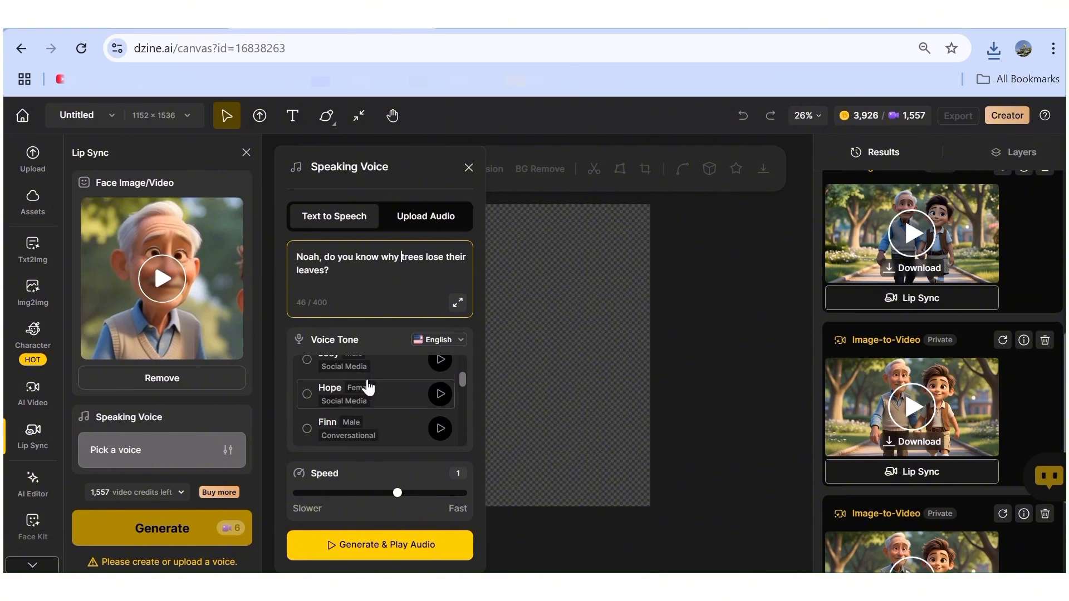
pyautogui.scroll(-6, 368, 386)
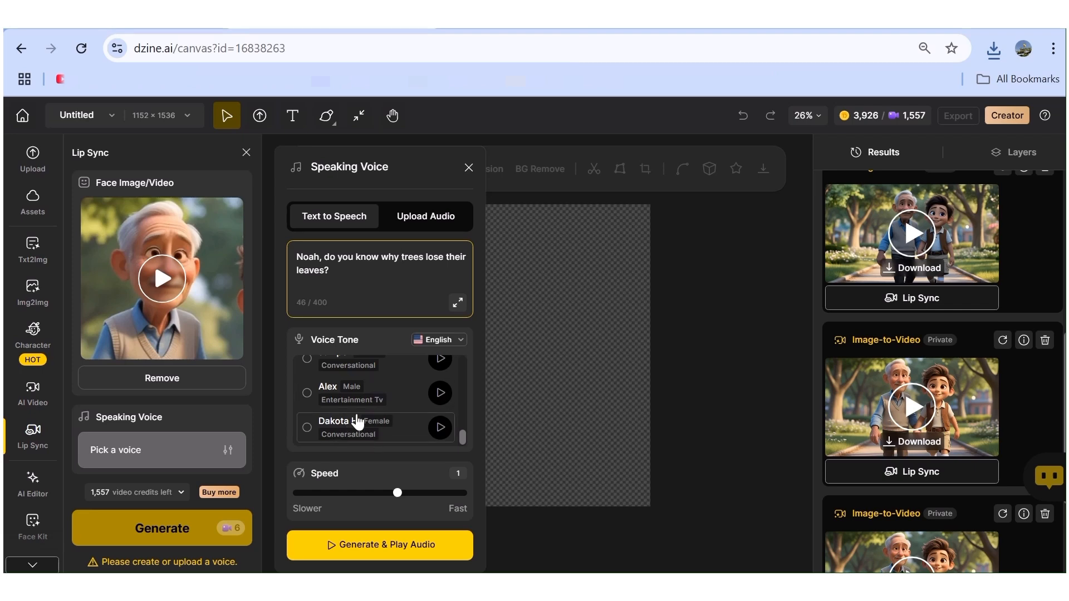
pyautogui.scroll(10, 357, 423)
pyautogui.click(442, 379)
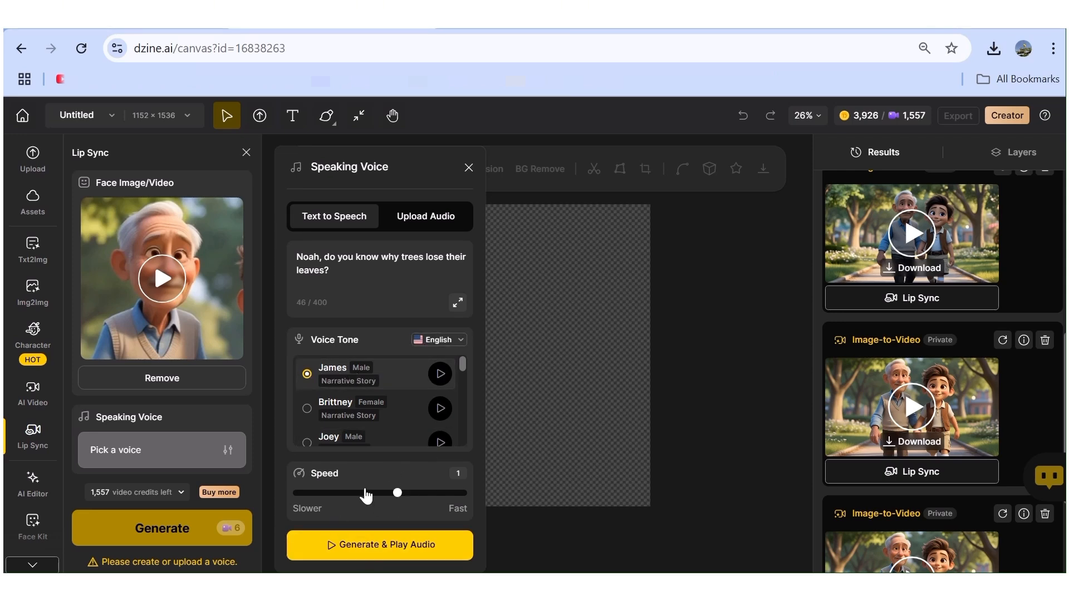
pyautogui.click(353, 549)
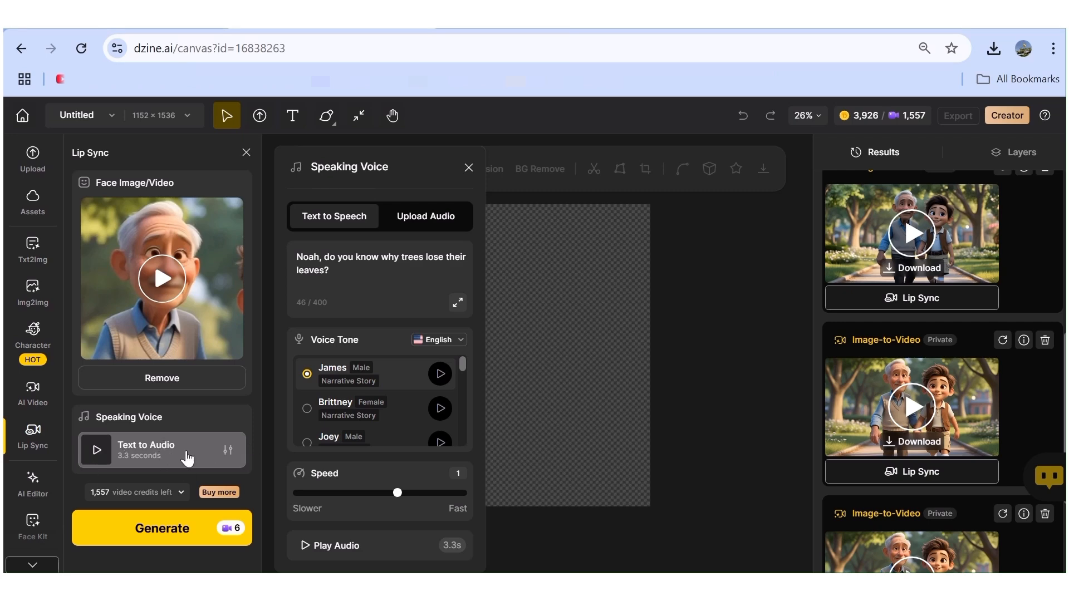
pyautogui.scroll(-3, 406, 409)
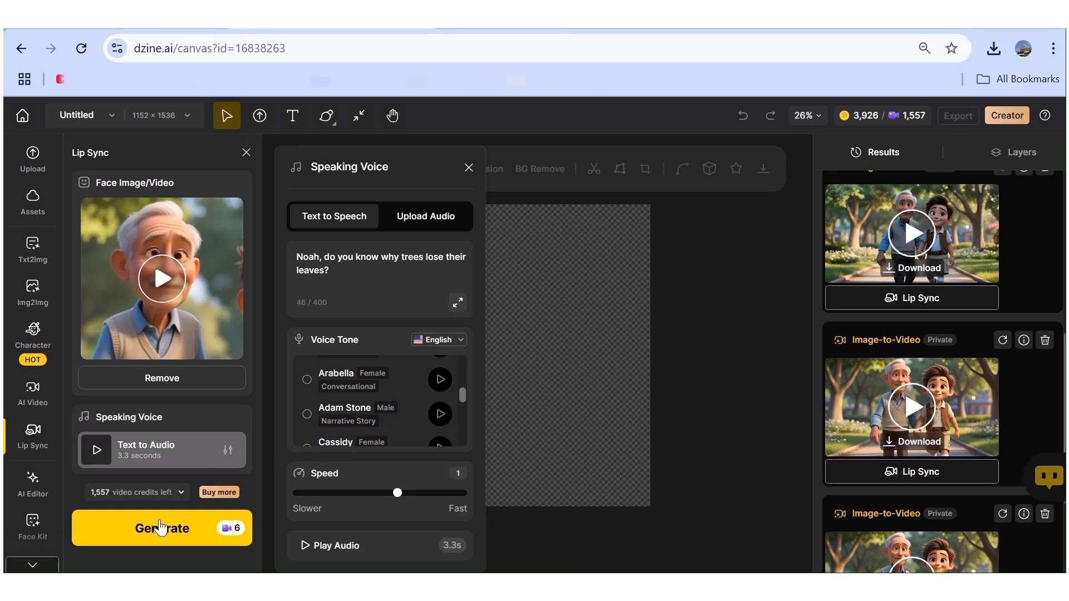
pyautogui.click(171, 531)
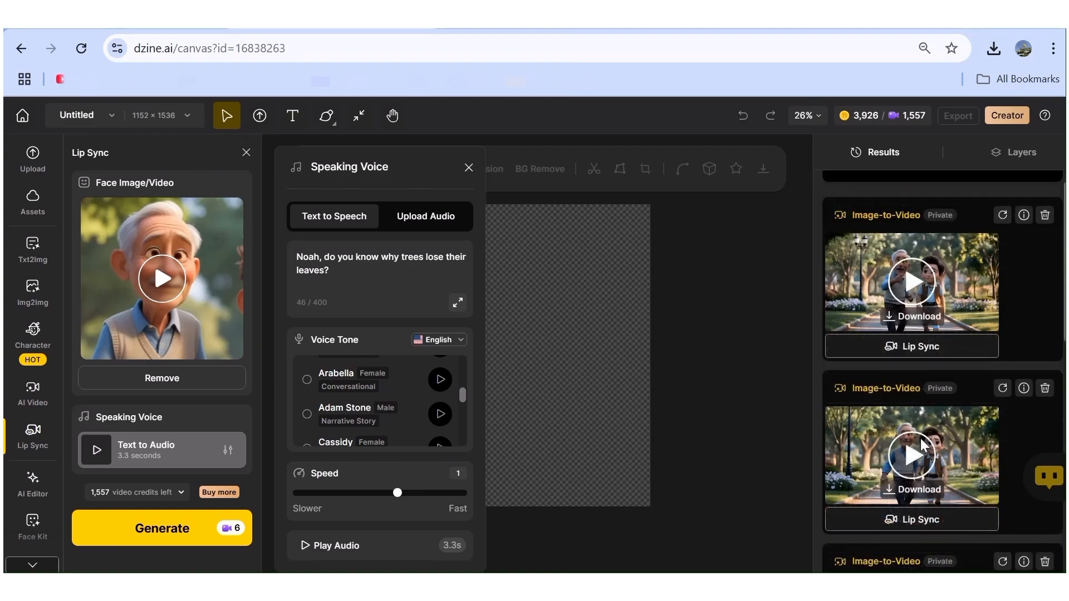
# Start Lip Sync on the video result just above Grandpa's source clip and pick Noah's face.
pyautogui.scroll(-1, 924, 445)
pyautogui.scroll(2, 923, 445)
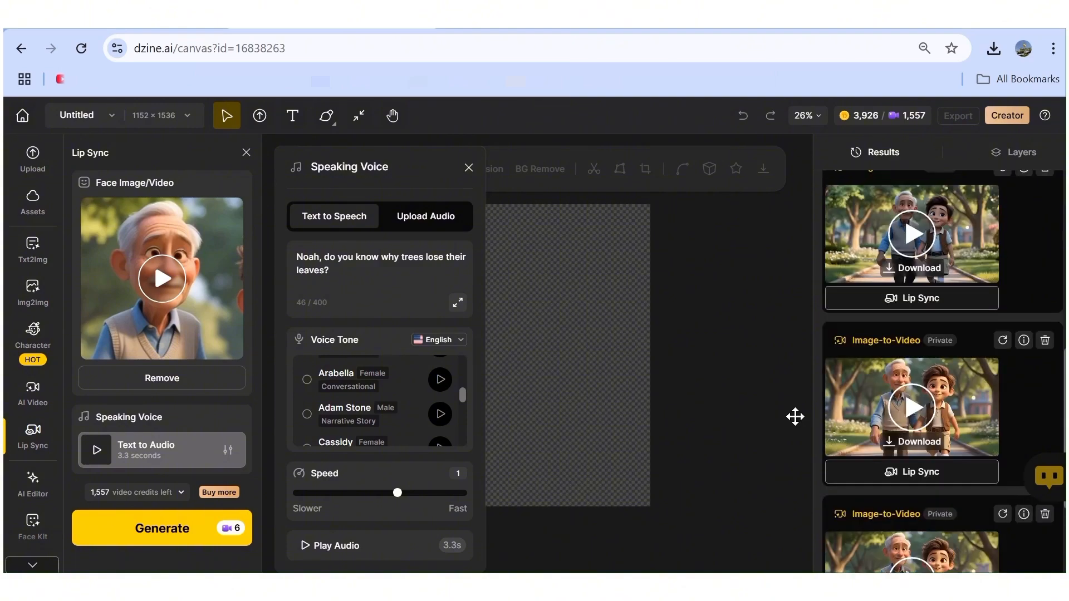
pyautogui.scroll(-2, 913, 405)
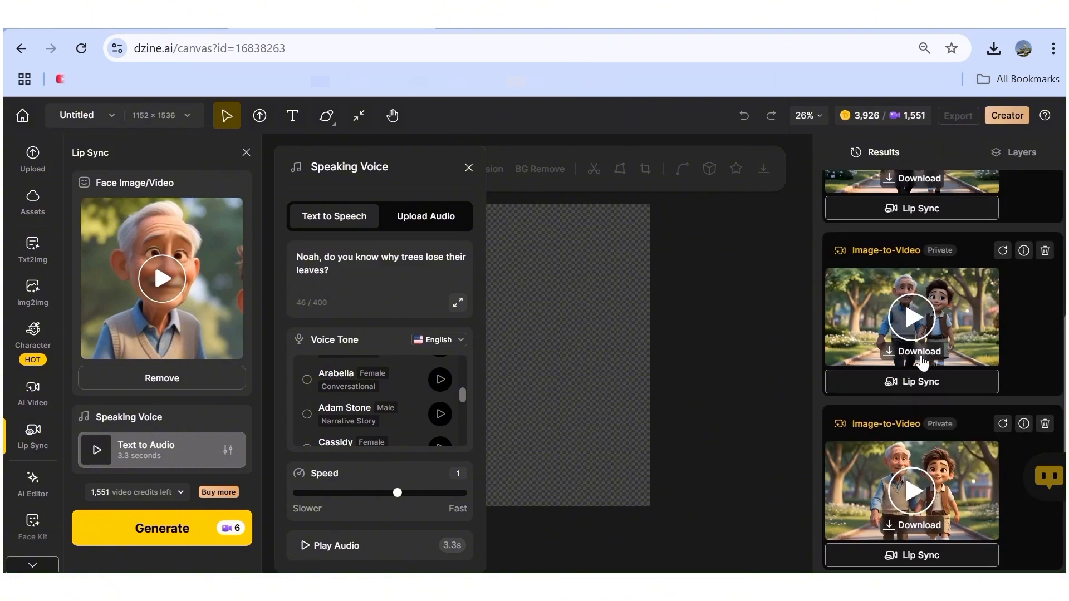
pyautogui.click(927, 382)
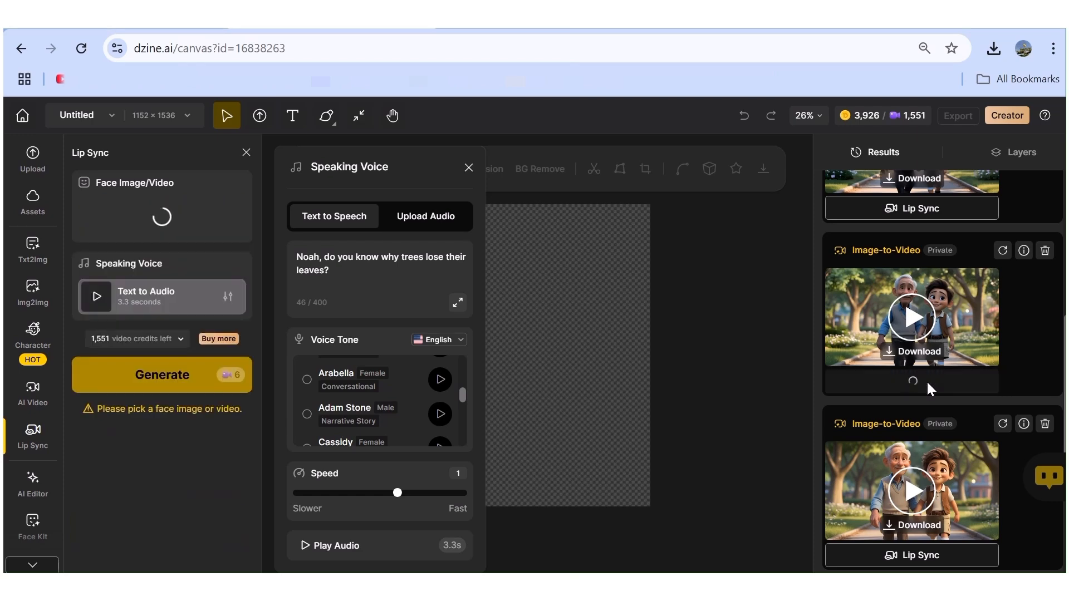
pyautogui.moveTo(696, 204); pyautogui.dragTo(704, 201)
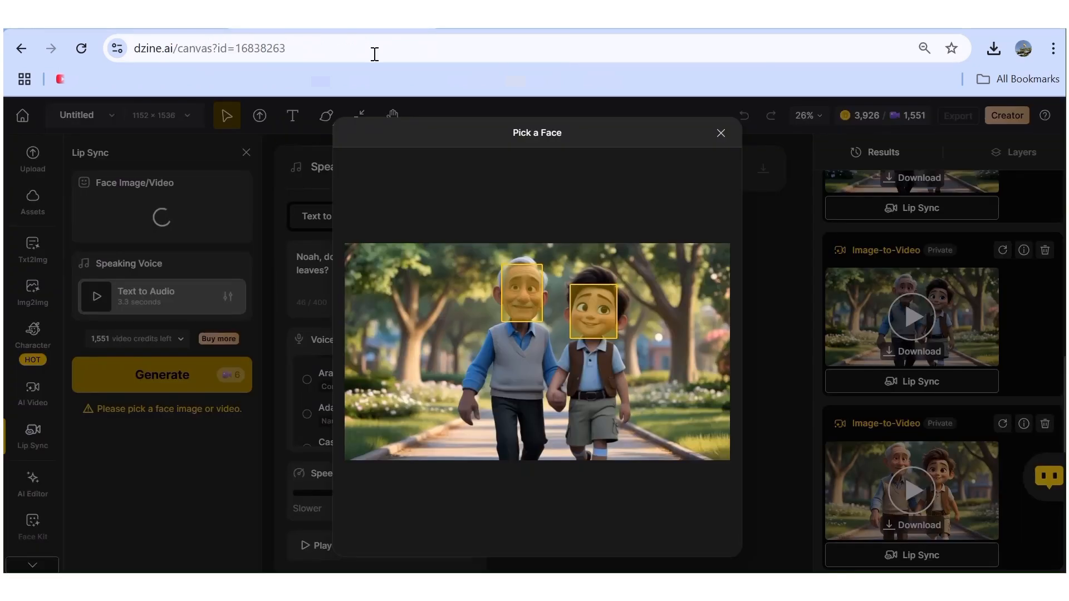
pyautogui.click(597, 303)
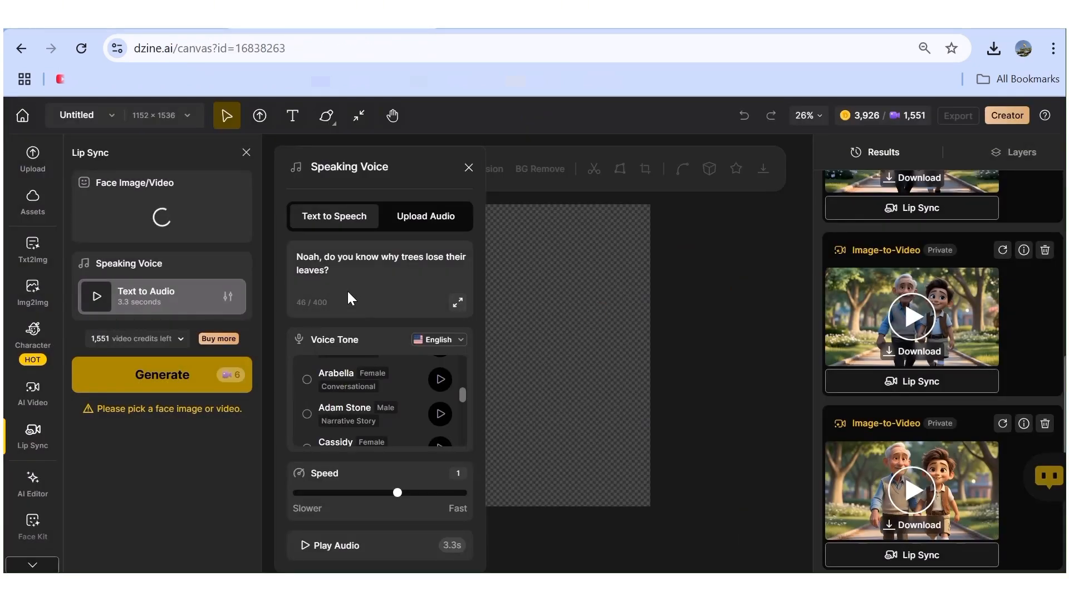
# Replace the dialogue with "No, Grandpa. I have no idea. Please tell me why they lose their leaves!" and generate its audio with the Finn voice.
pyautogui.tripleClick(345, 273)
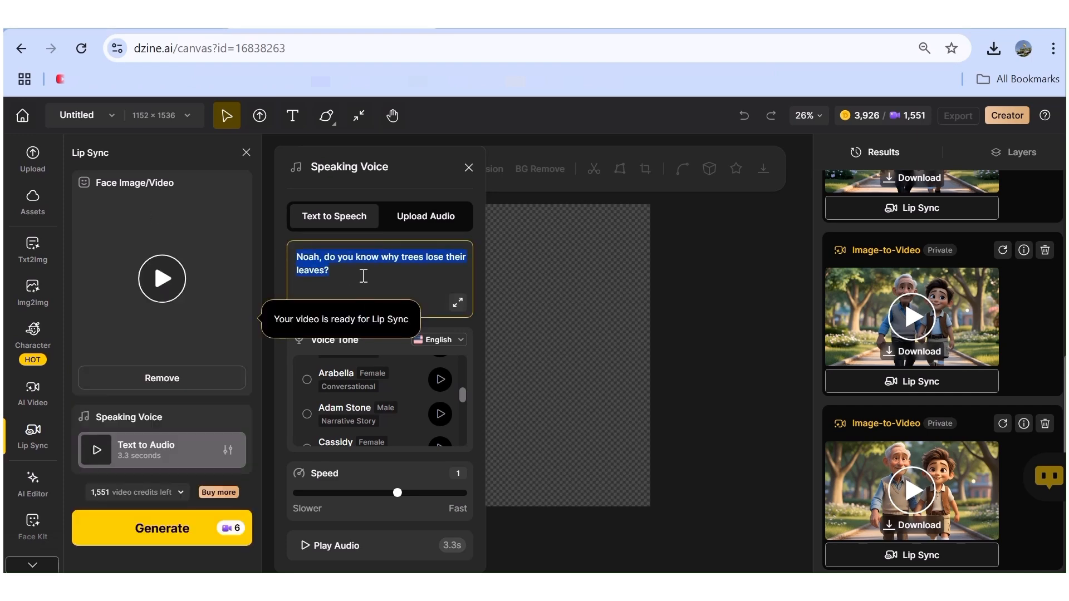
pyautogui.write('N')
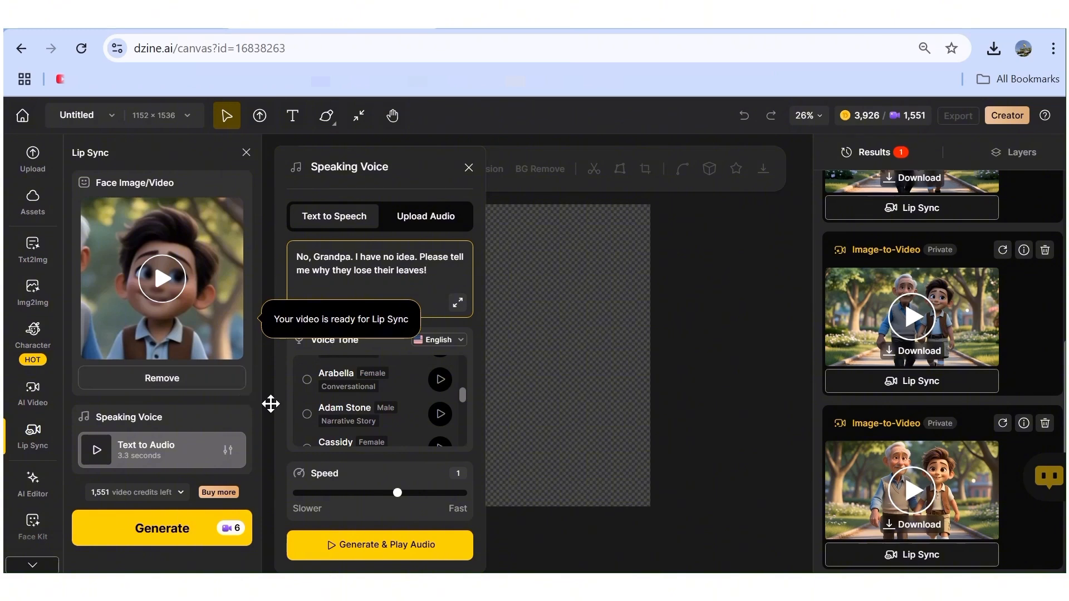
pyautogui.scroll(-3, 384, 412)
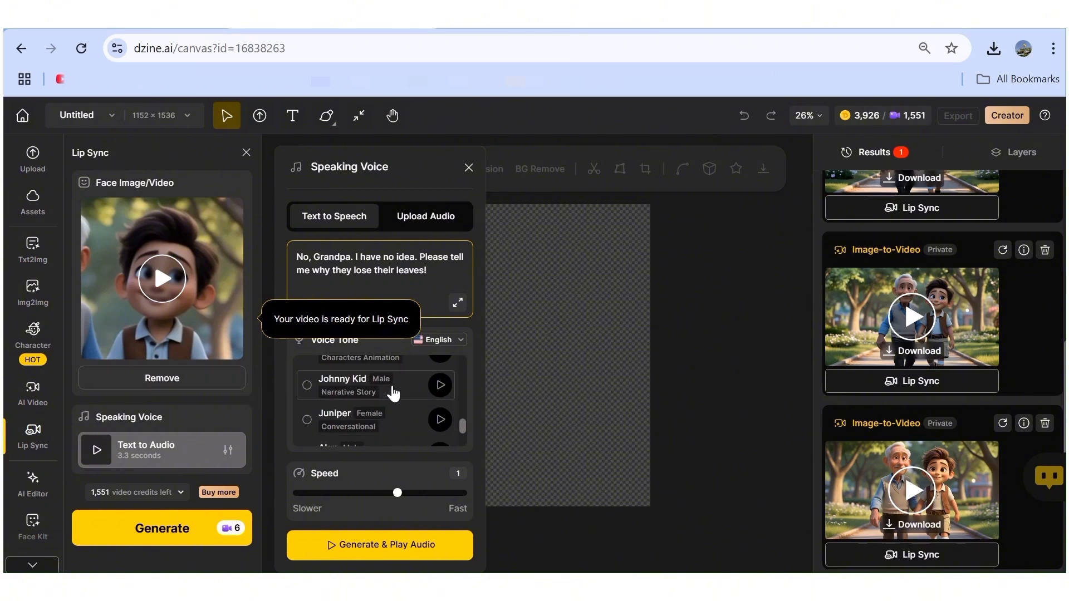
pyautogui.click(310, 389)
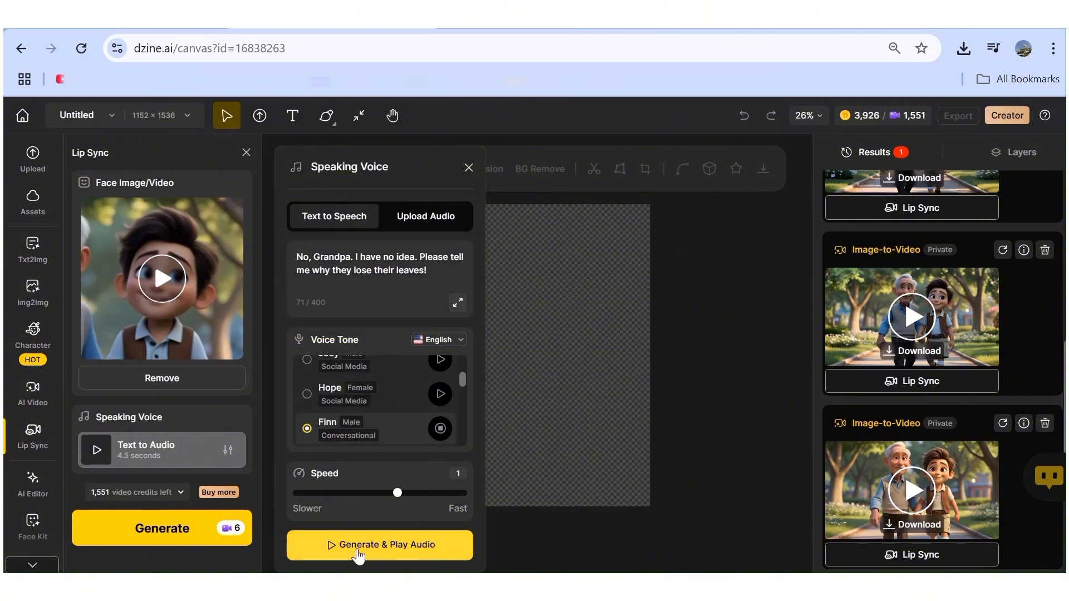
pyautogui.click(357, 549)
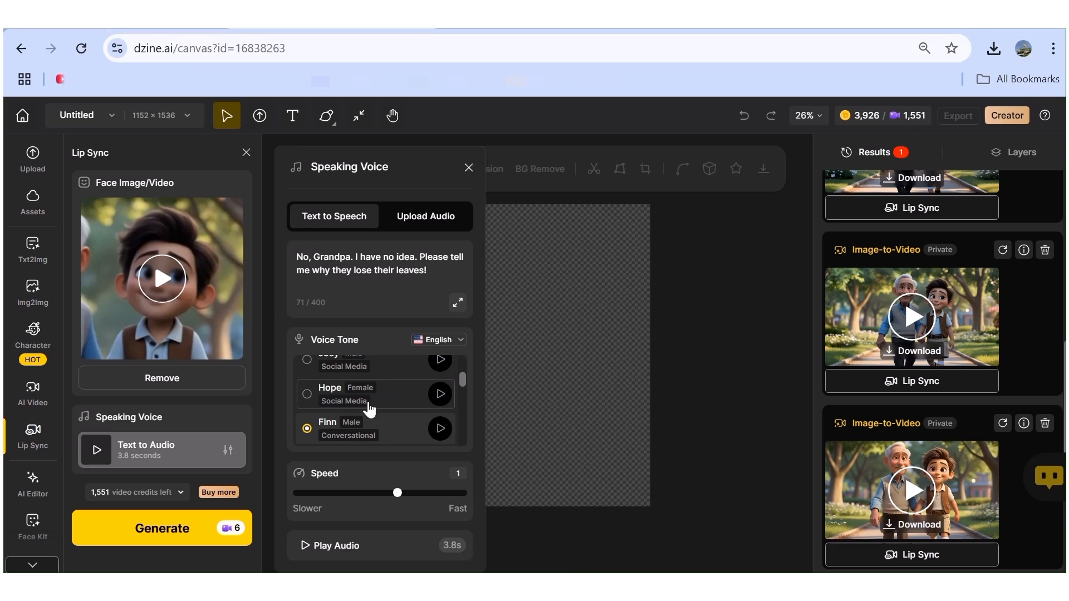
# Generate Noah's lip-sync video from the prepared dialogue and play back the earliest lip-sync result.
pyautogui.click(162, 536)
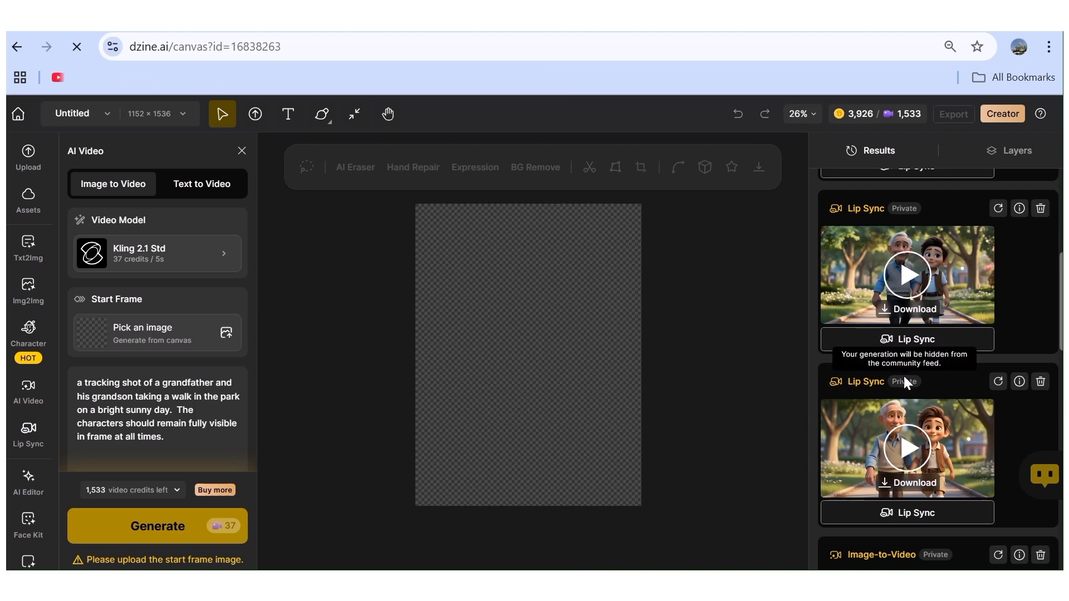
pyautogui.click(910, 445)
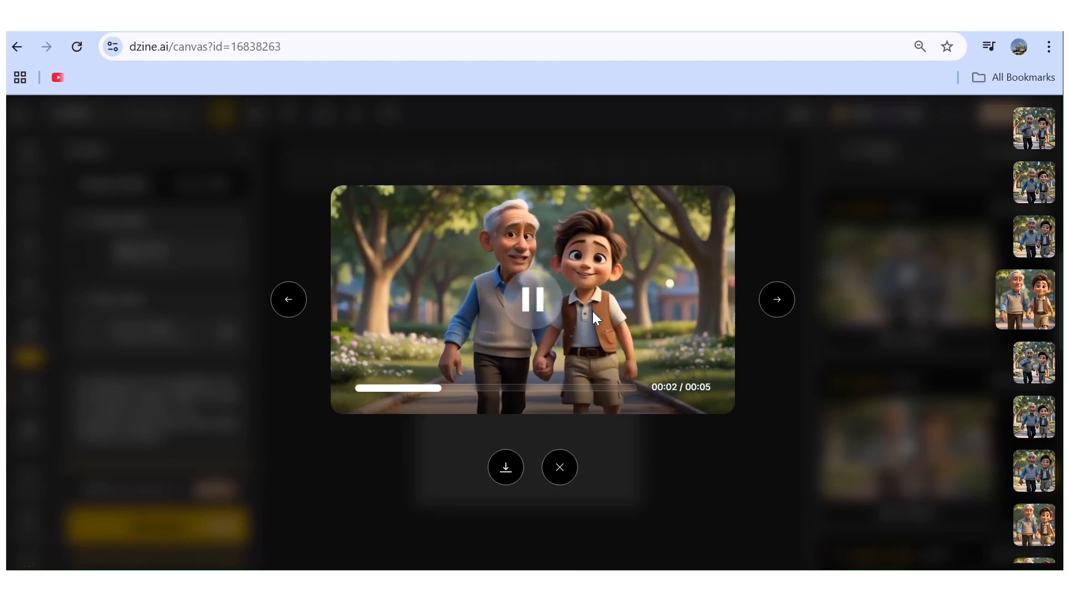
pyautogui.click(558, 469)
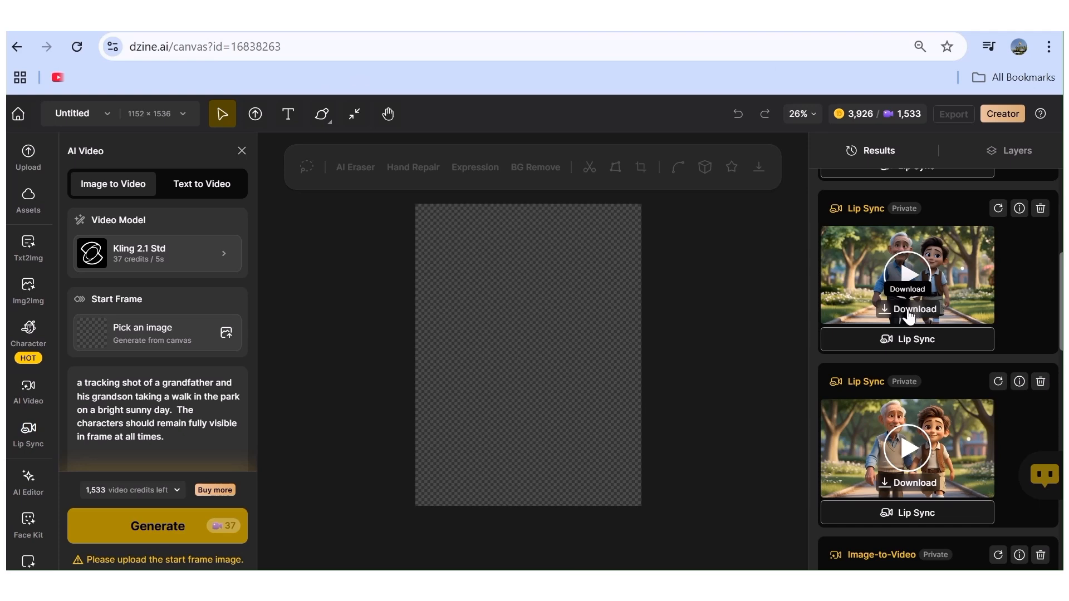
# Download the four Grandpa and Noah lip-sync clips from the results.
pyautogui.scroll(3, 896, 344)
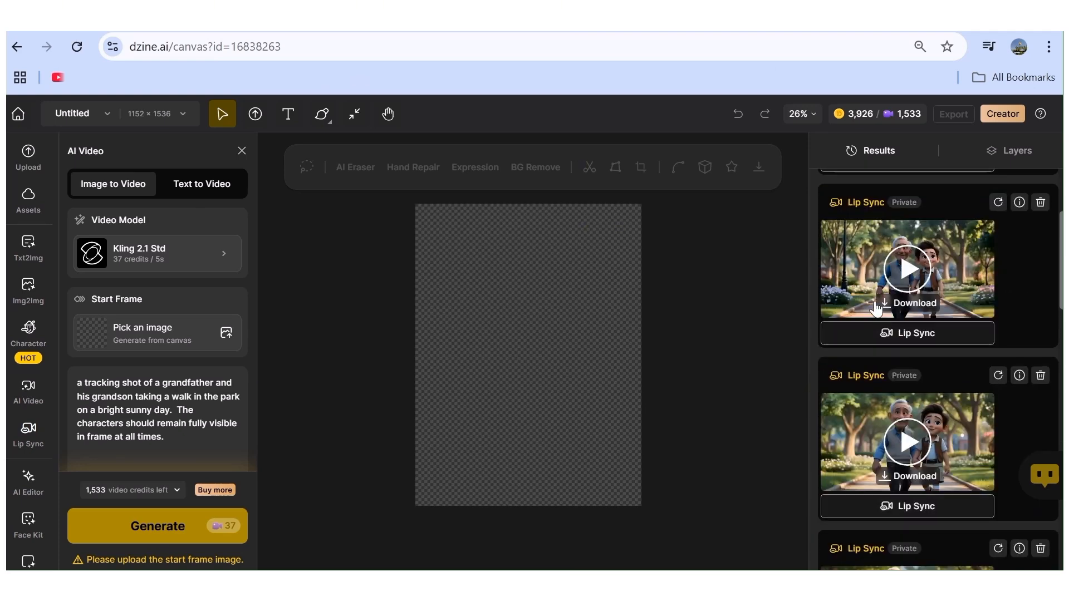
pyautogui.scroll(3, 875, 305)
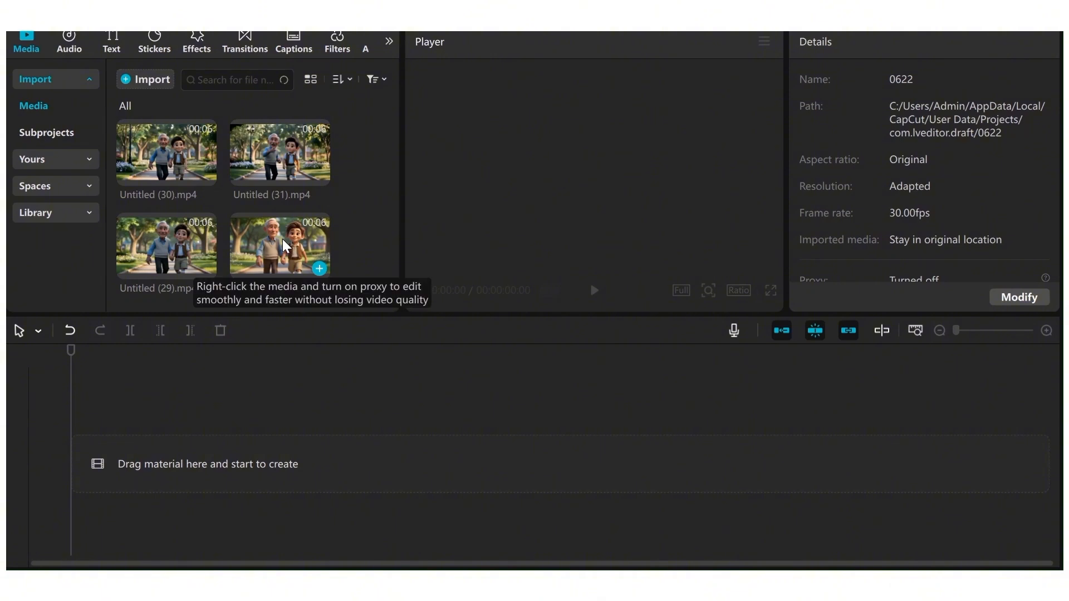
# Switch to CapCut, place Untitled (28), (29), (30) and (31).mp4 in sequence on the timeline, and trim the clips.
pyautogui.moveTo(284, 245); pyautogui.dragTo(136, 429)
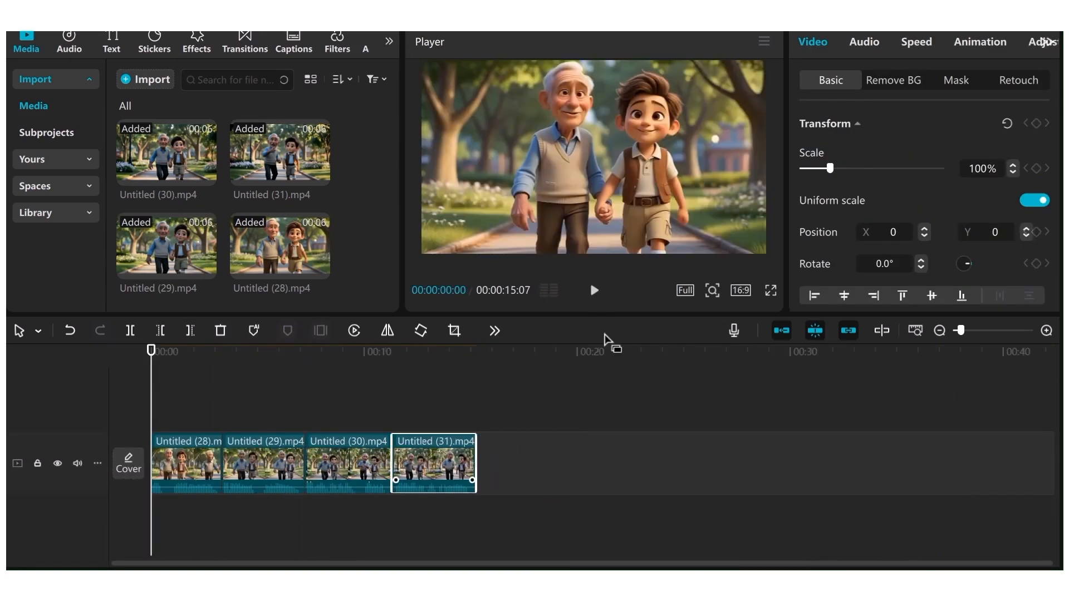
pyautogui.click(594, 290)
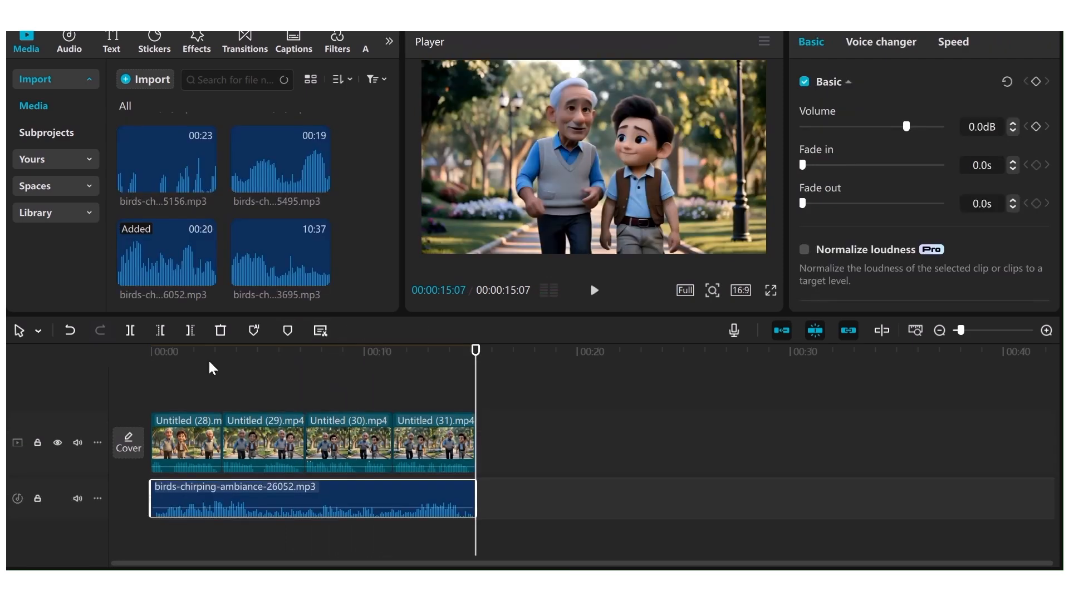
# Add birds-chirping-ambiance-26052.mp3 beneath the clips, matched to the video's length, and set its volume to -6.8 dB.
pyautogui.click(208, 368)
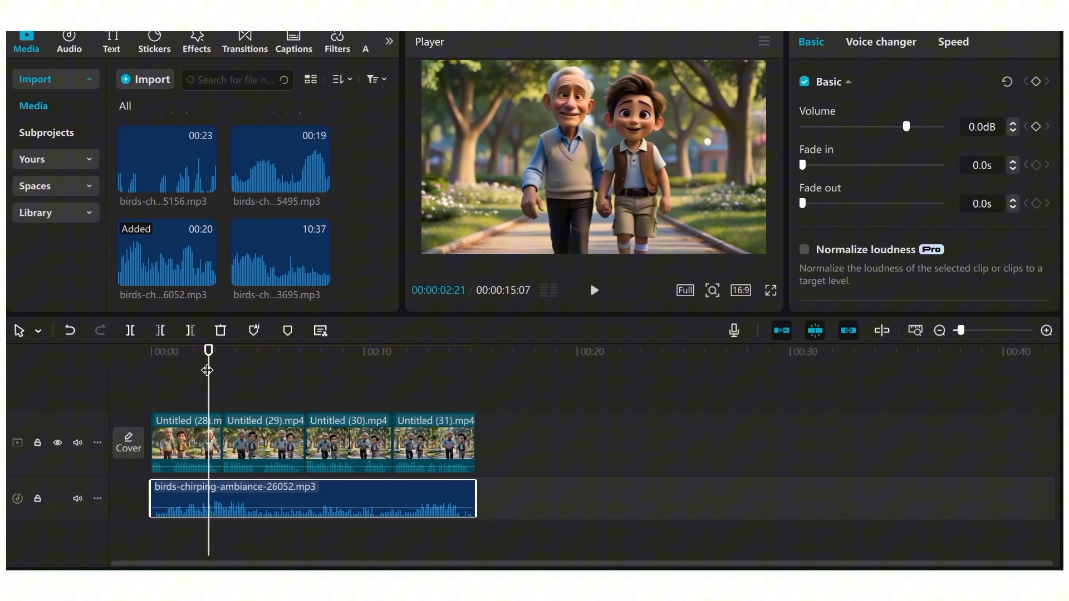
pyautogui.click(134, 388)
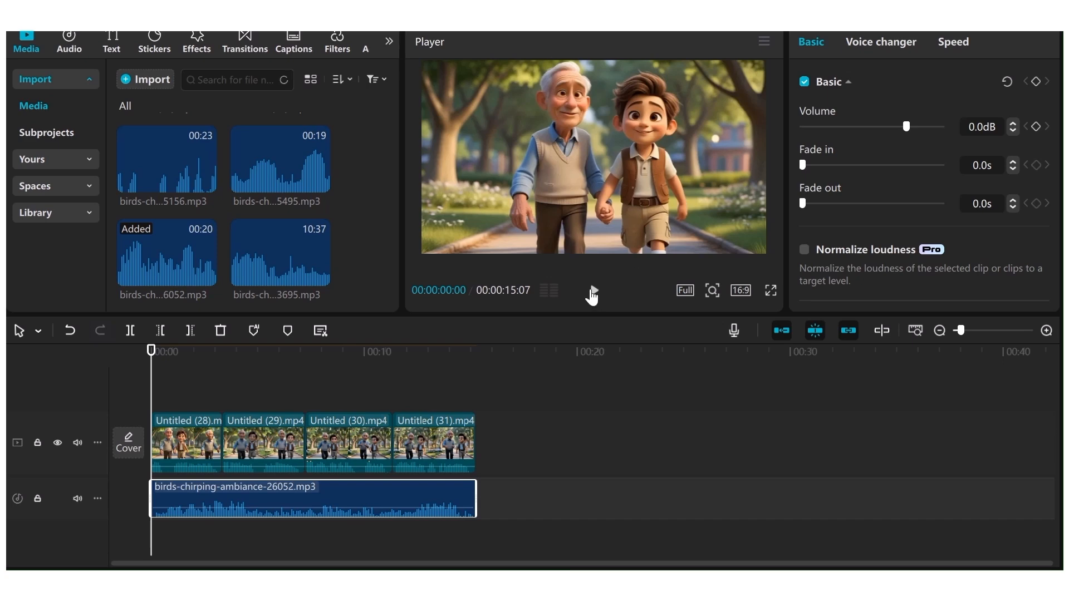
pyautogui.click(596, 293)
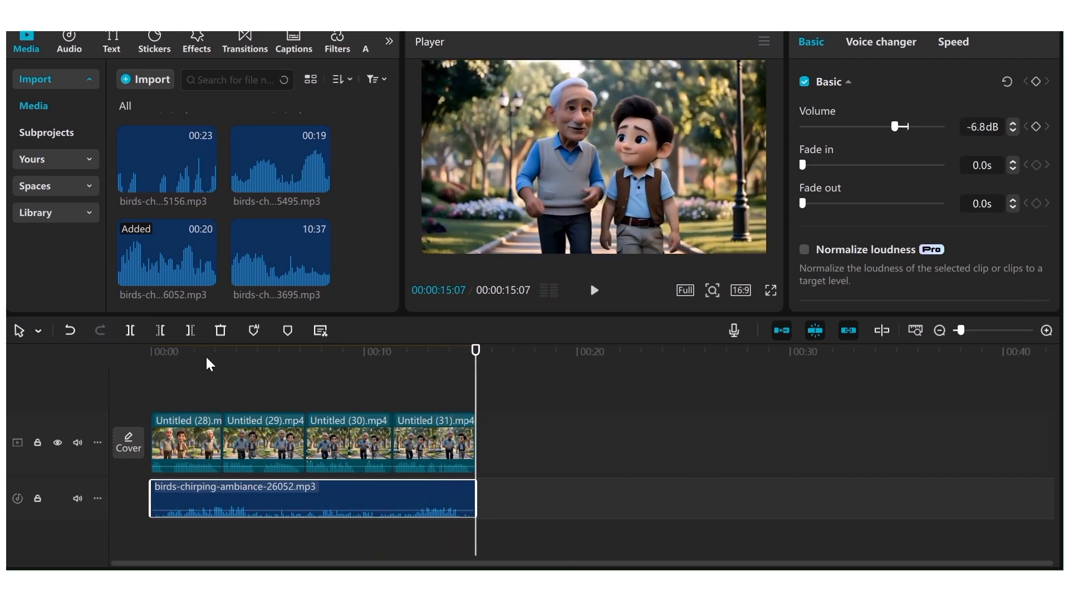
pyautogui.moveTo(186, 352); pyautogui.dragTo(95, 377)
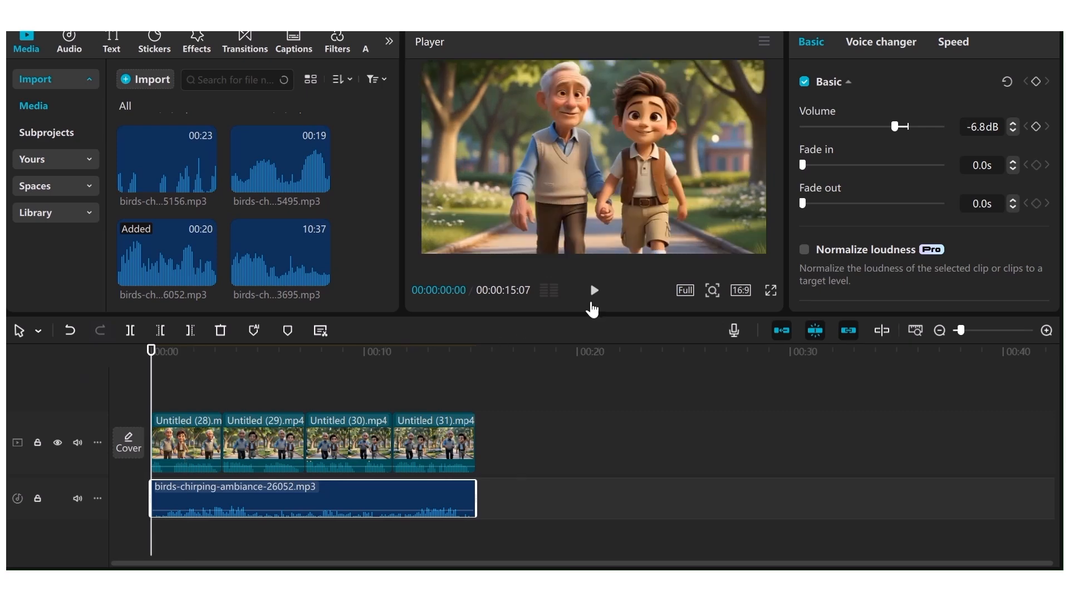